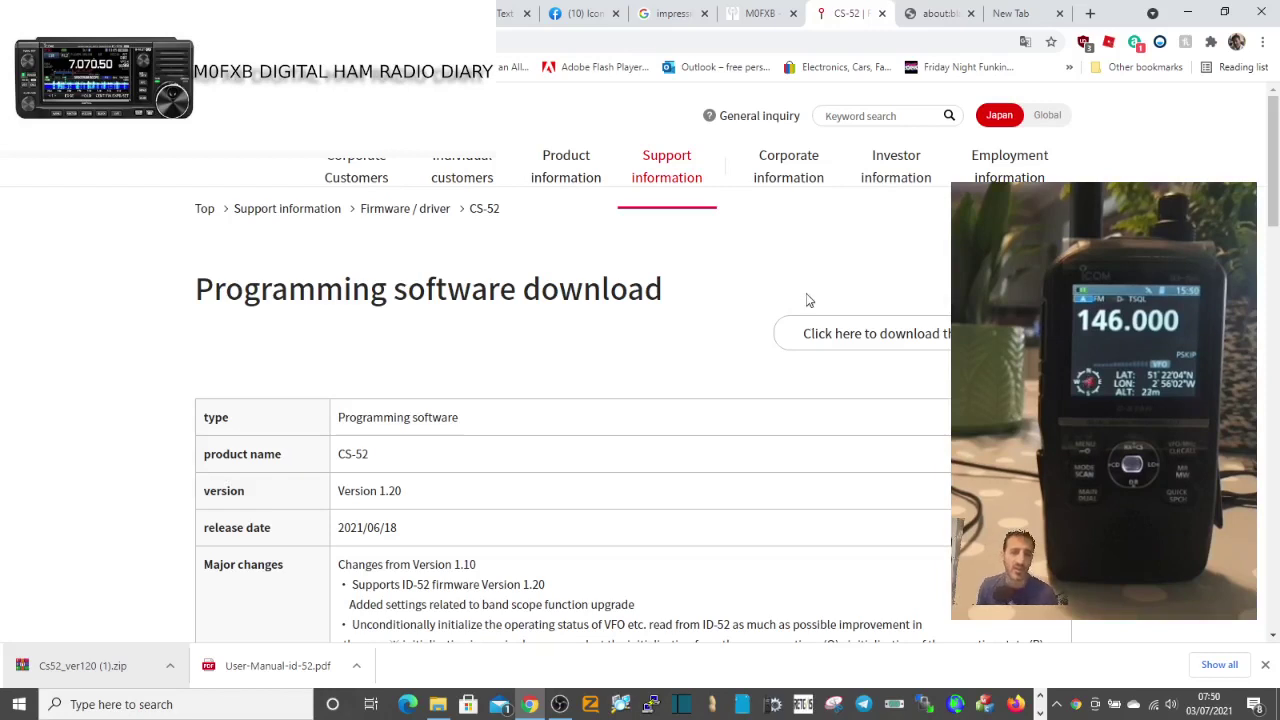
- Review the CS-52 Version 1.20 programming software page down to the download agreement
mouse_move(530, 195)
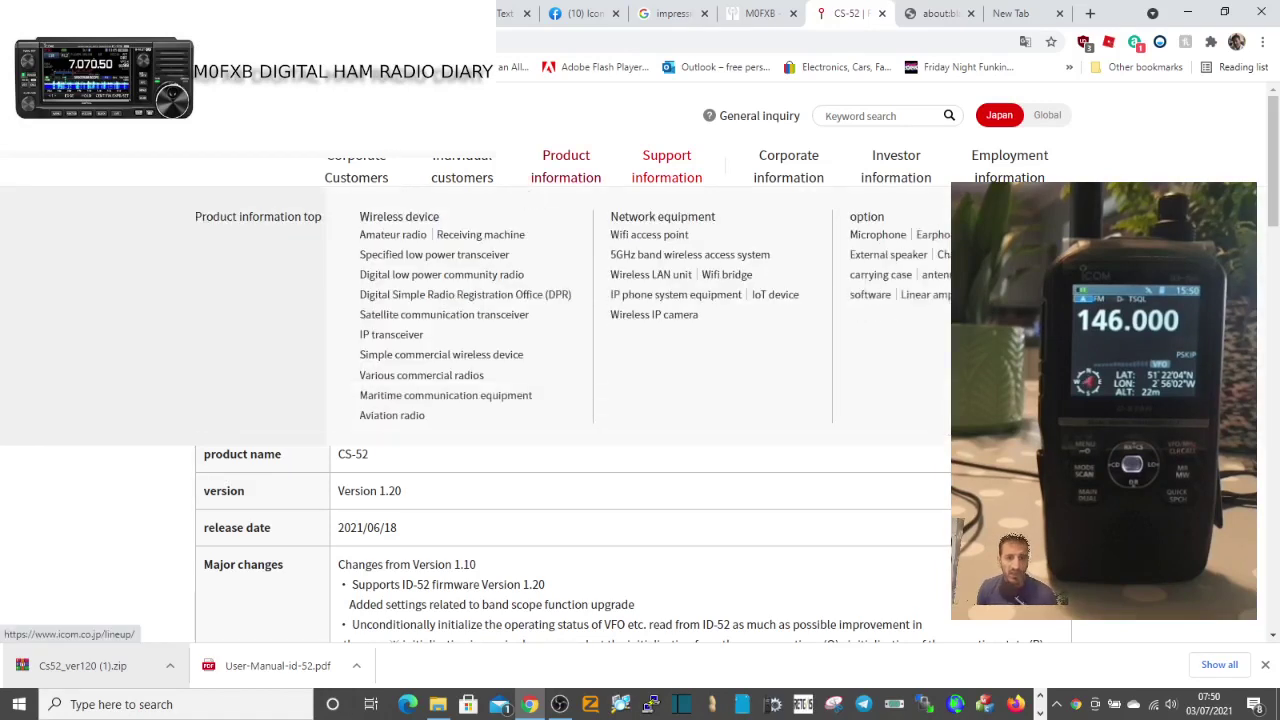
scroll(909, 397, "down", 1)
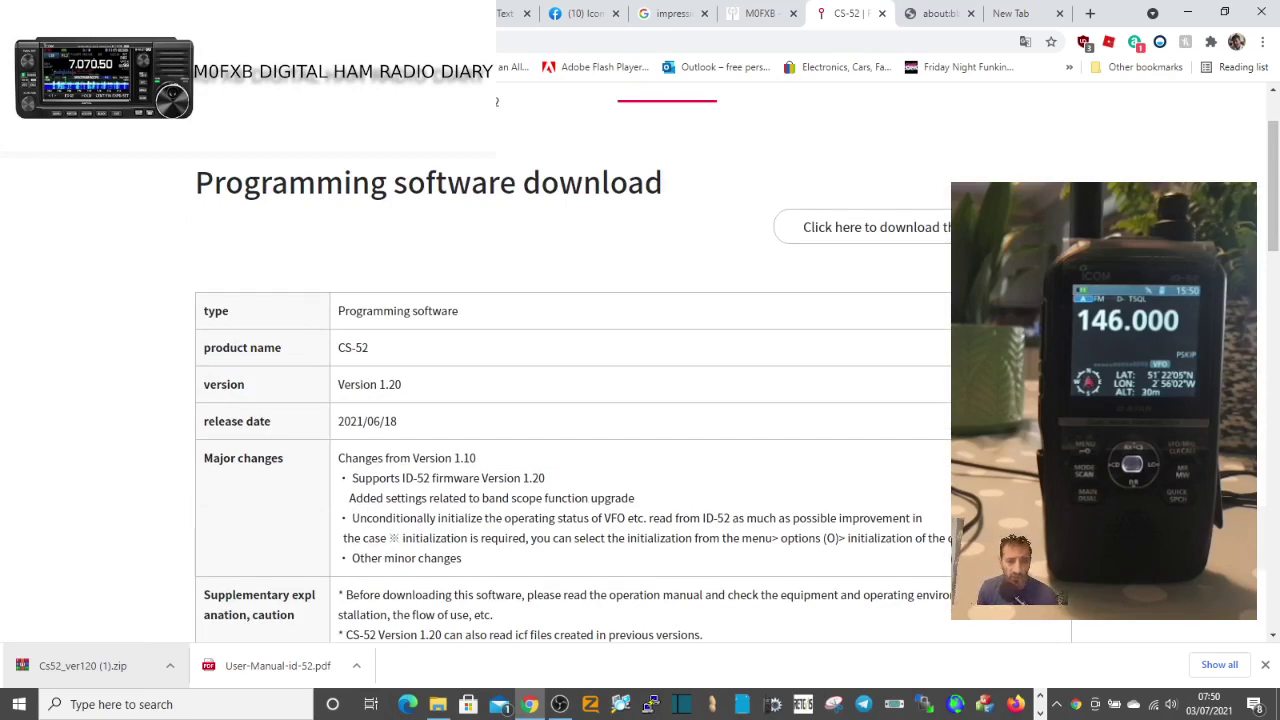
scroll(573, 400, "down", 8)
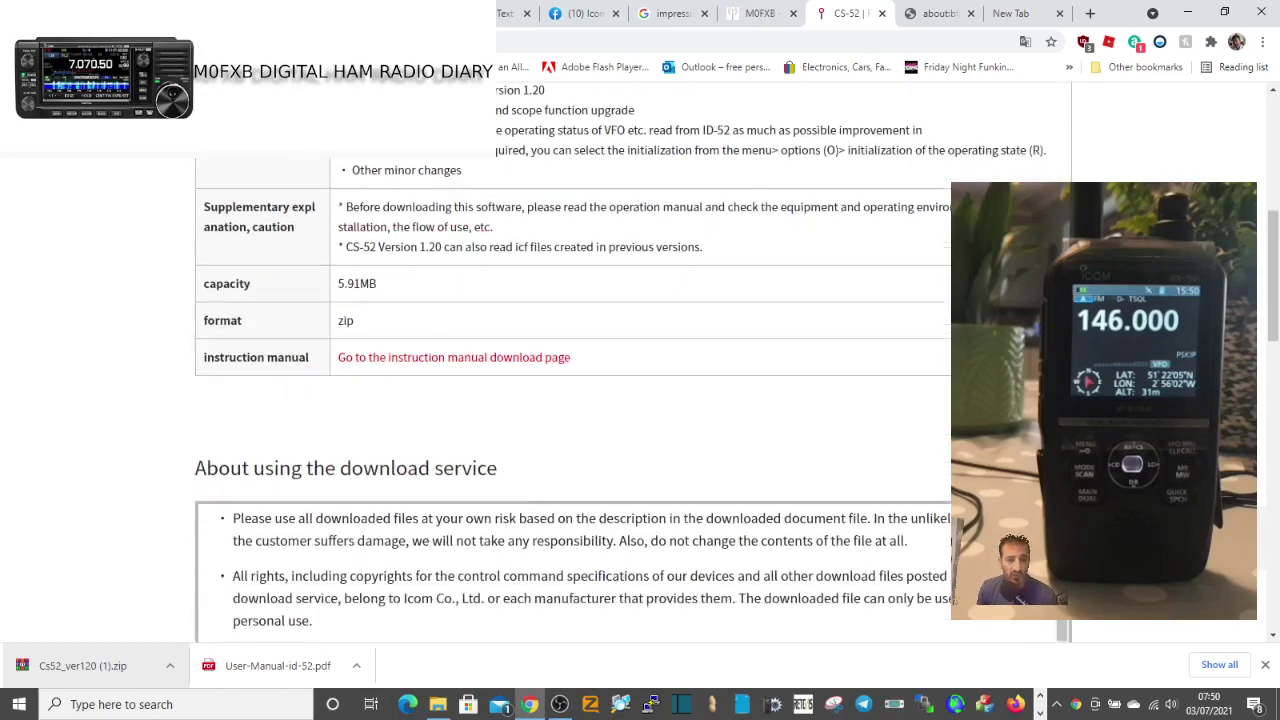
scroll(918, 425, "down", 3)
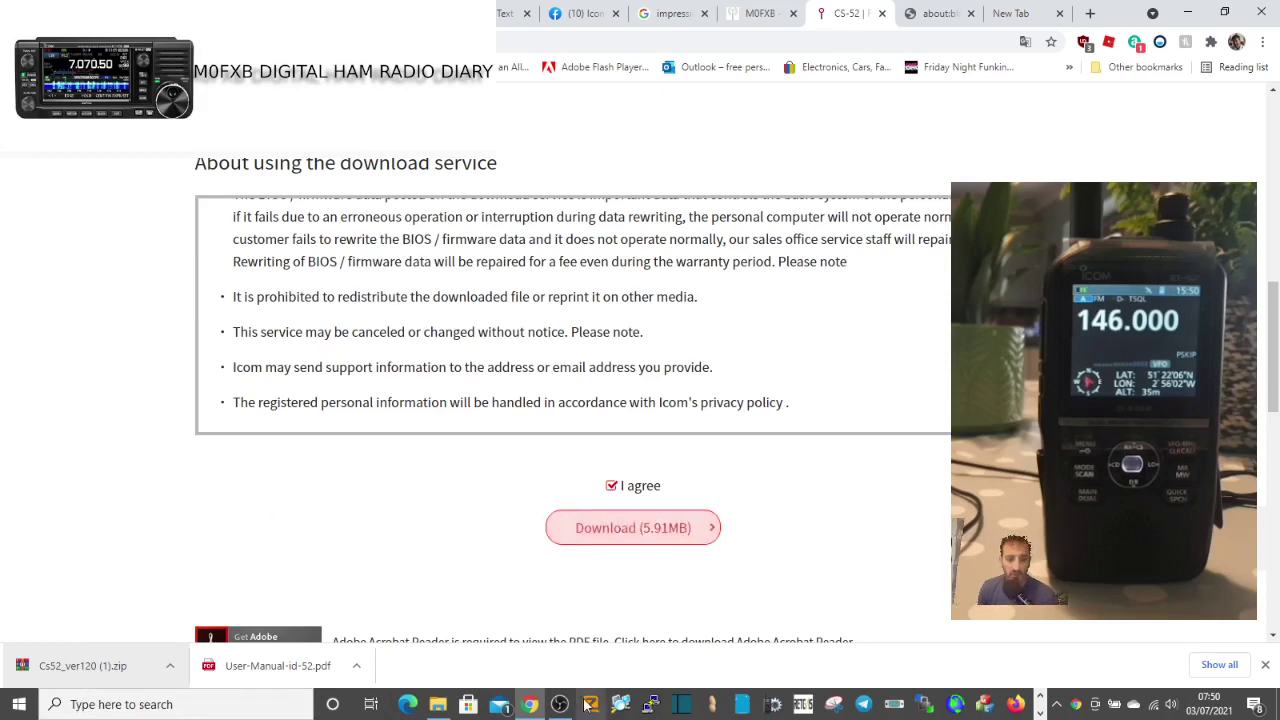
left_click(437, 704)
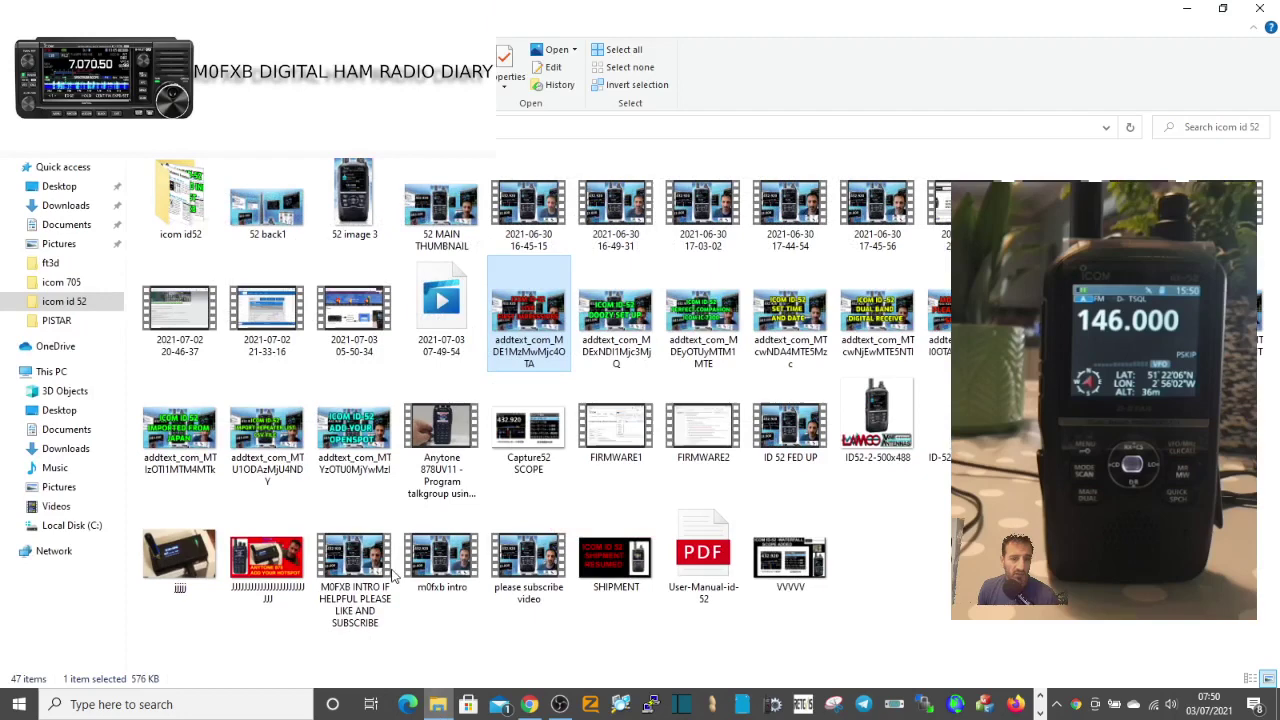
left_click(63, 188)
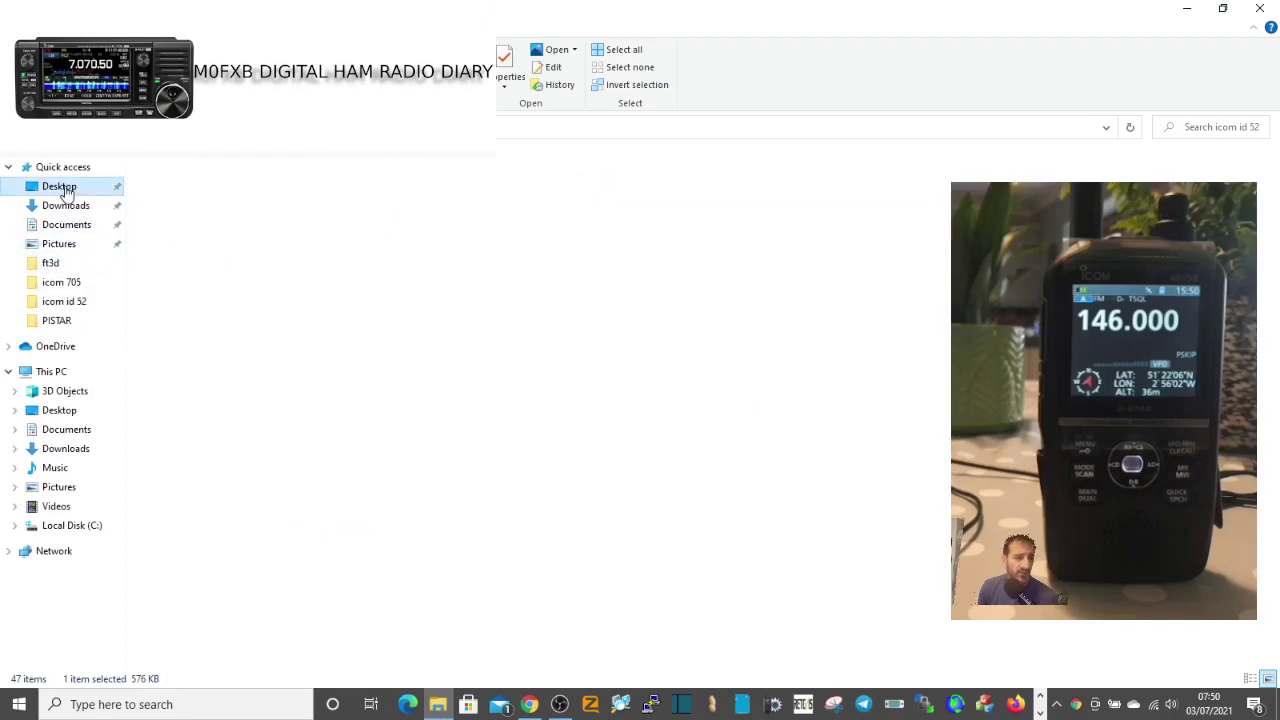
left_click(62, 302)
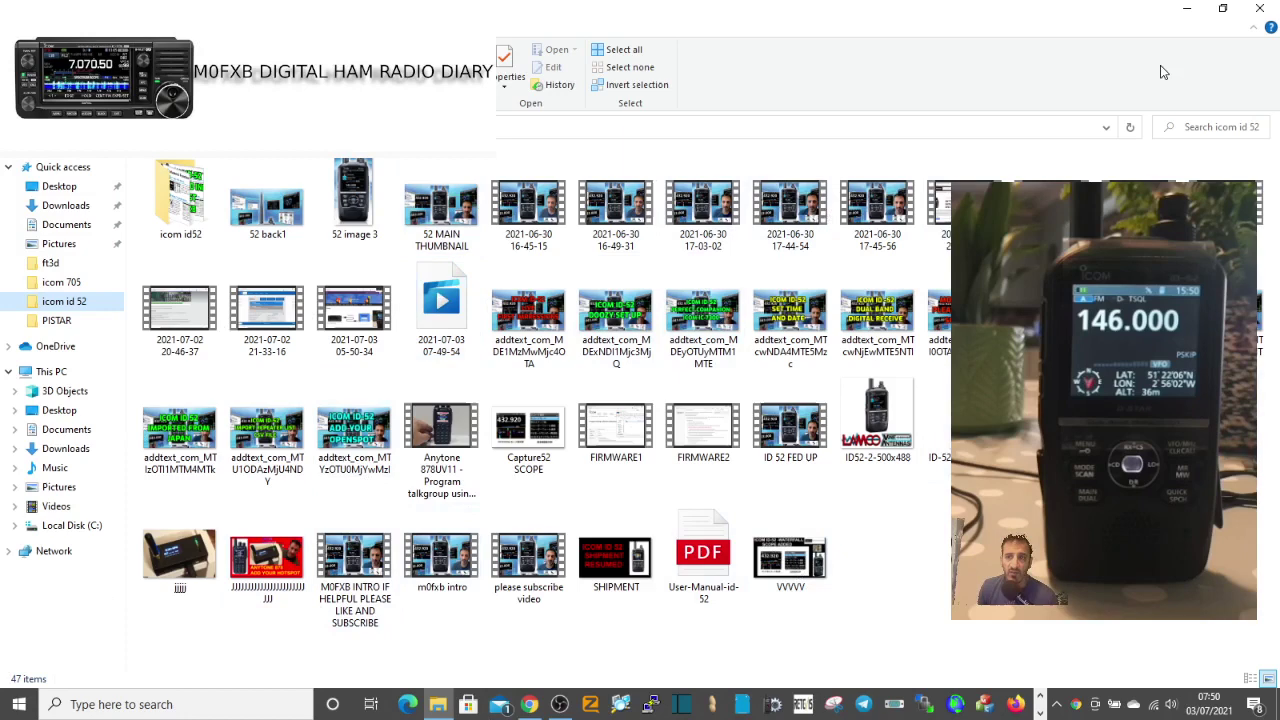
left_click(1187, 8)
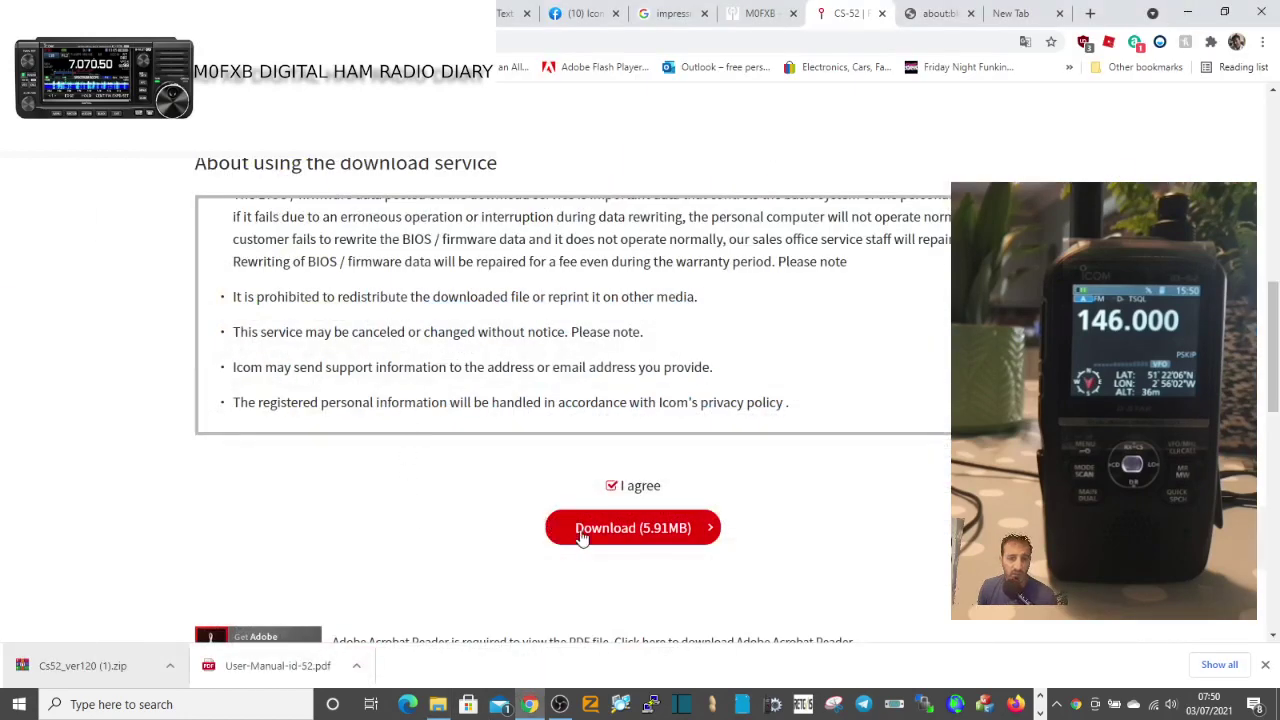
- Open the downloaded Cs52_ver120 (1).zip archive and go into the folder containing the setup files
left_click(125, 662)
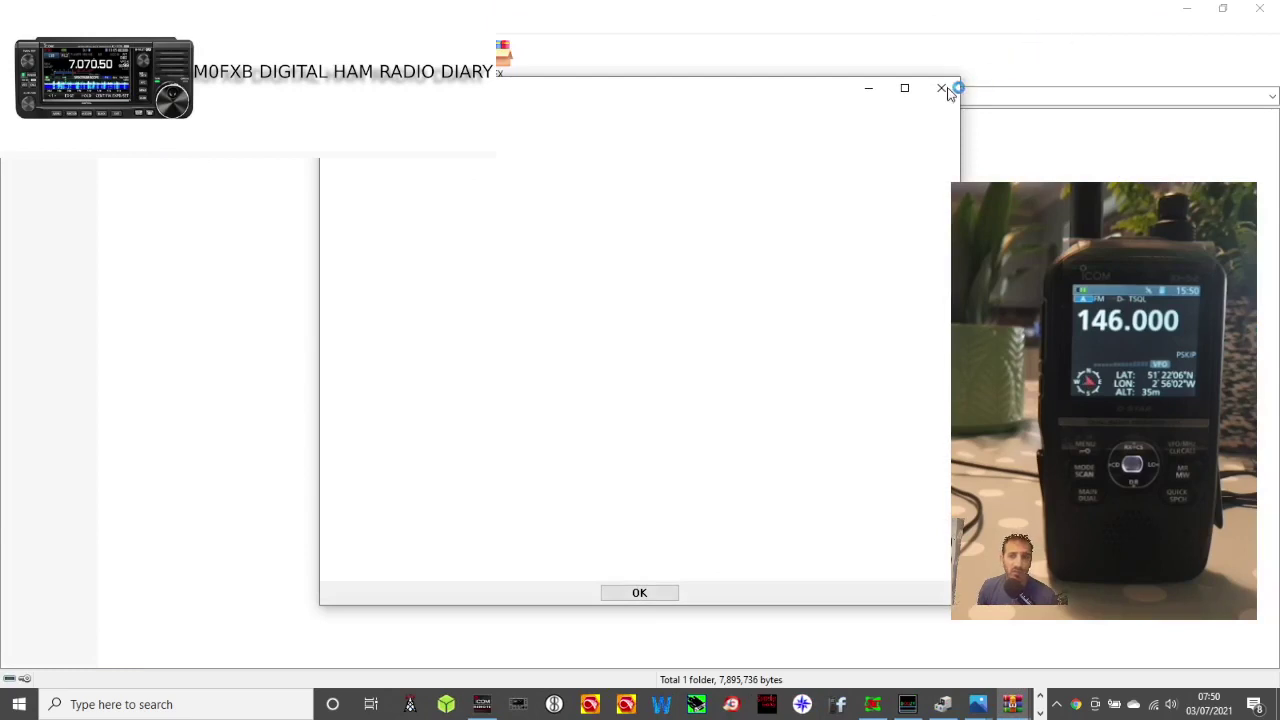
left_click(942, 90)
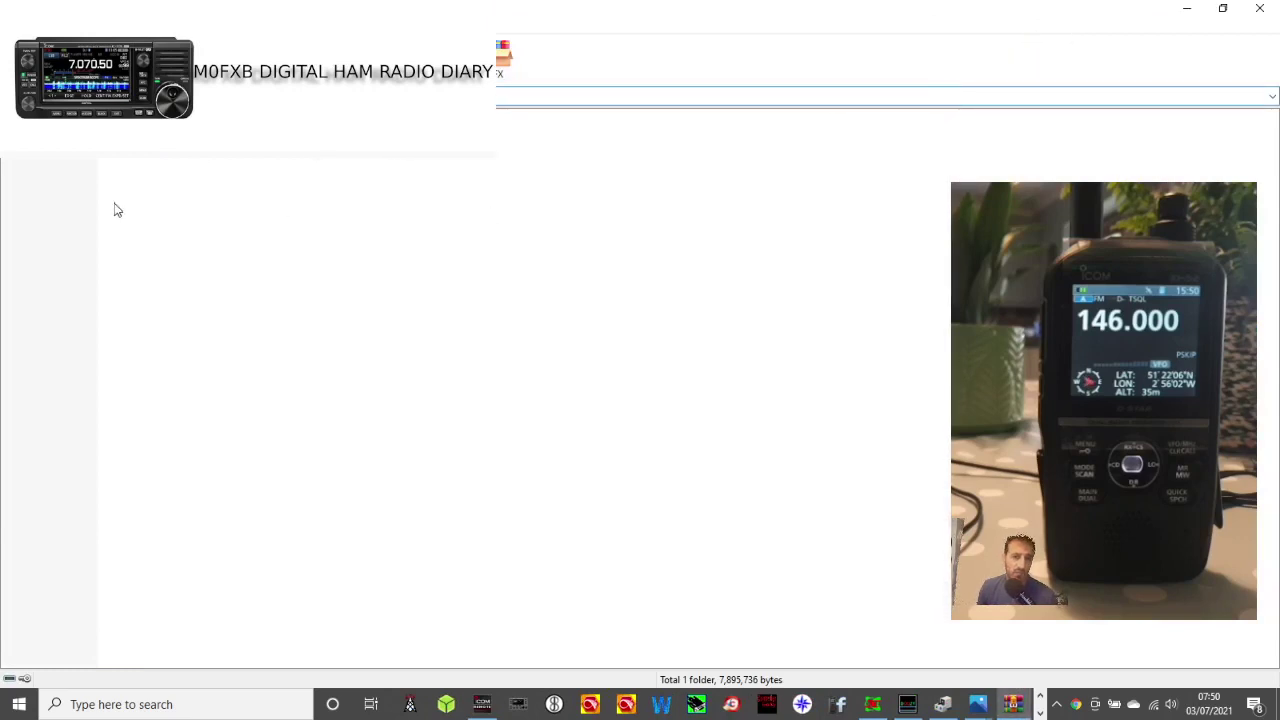
double_click(57, 163)
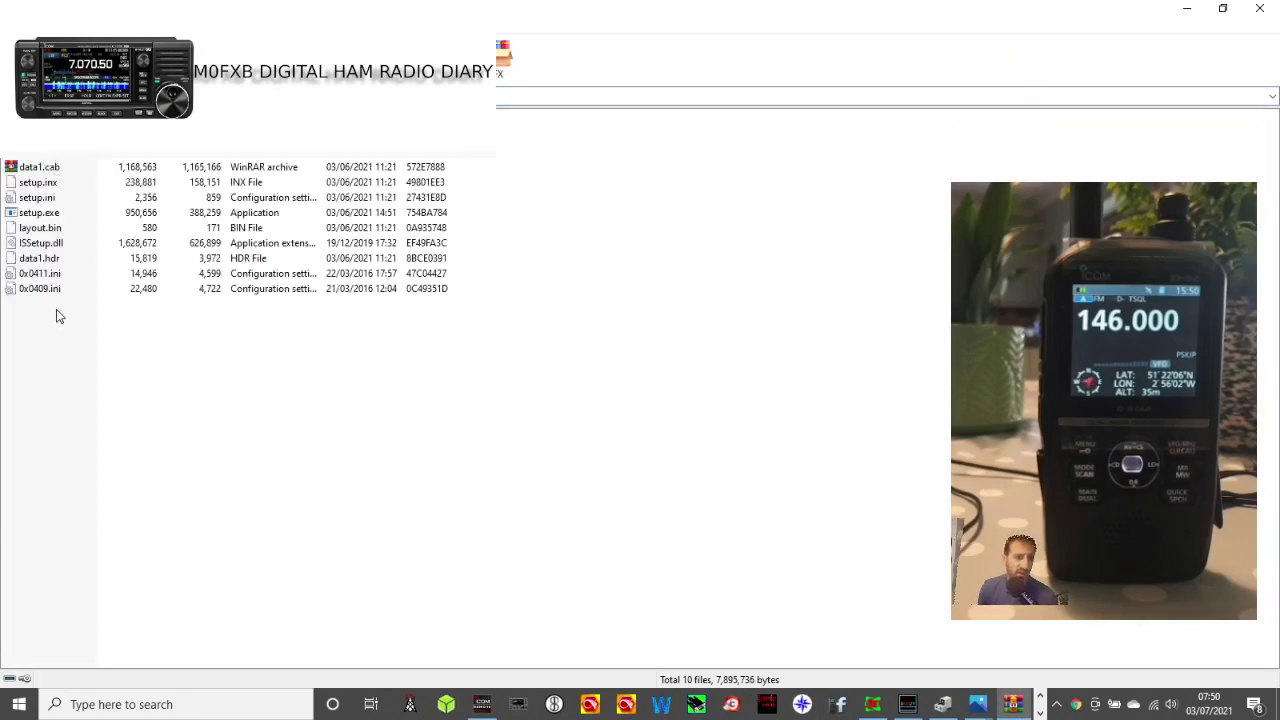
- Run setup.exe to completely uninstall the existing CS-52 application, and finish the wizard
double_click(40, 214)
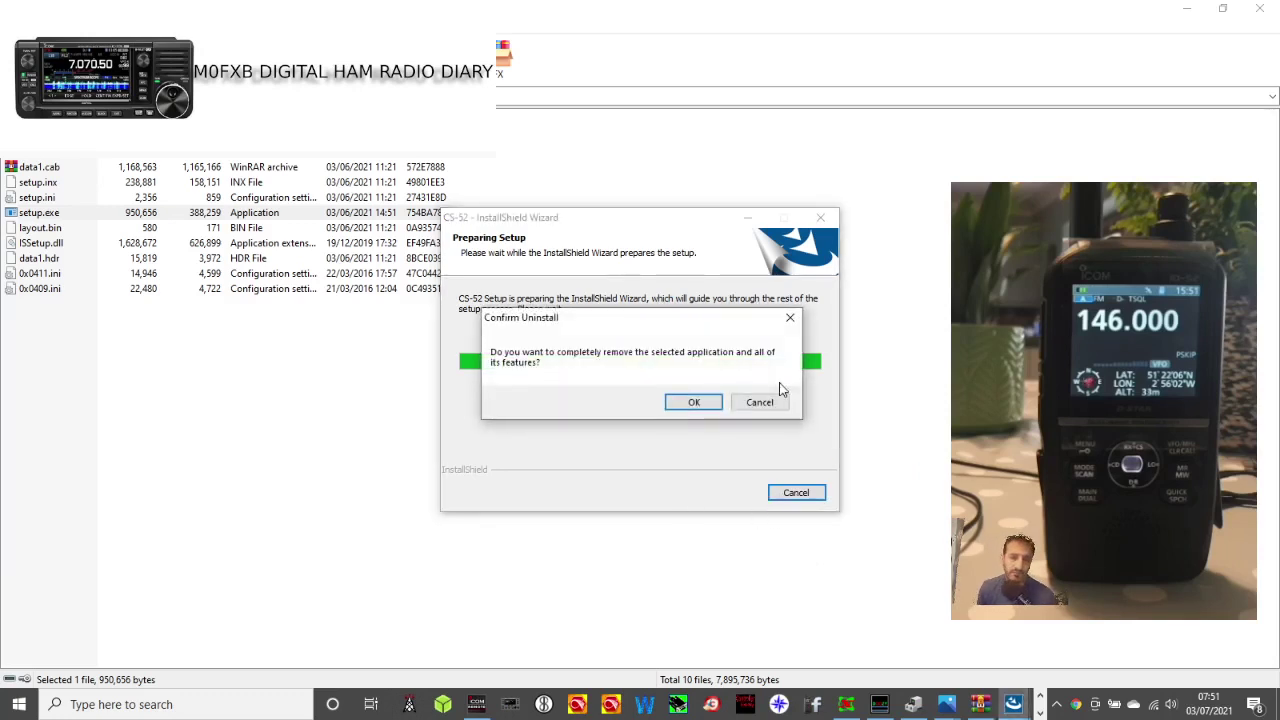
left_click(694, 404)
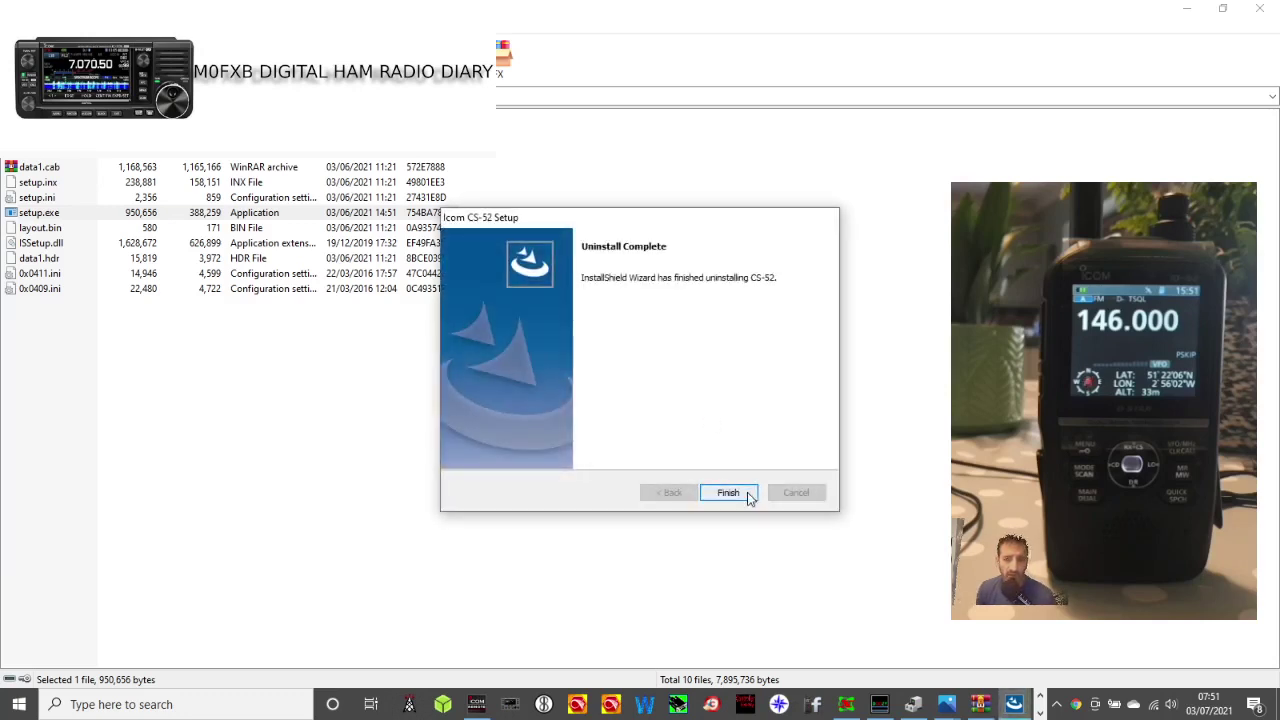
left_click(736, 496)
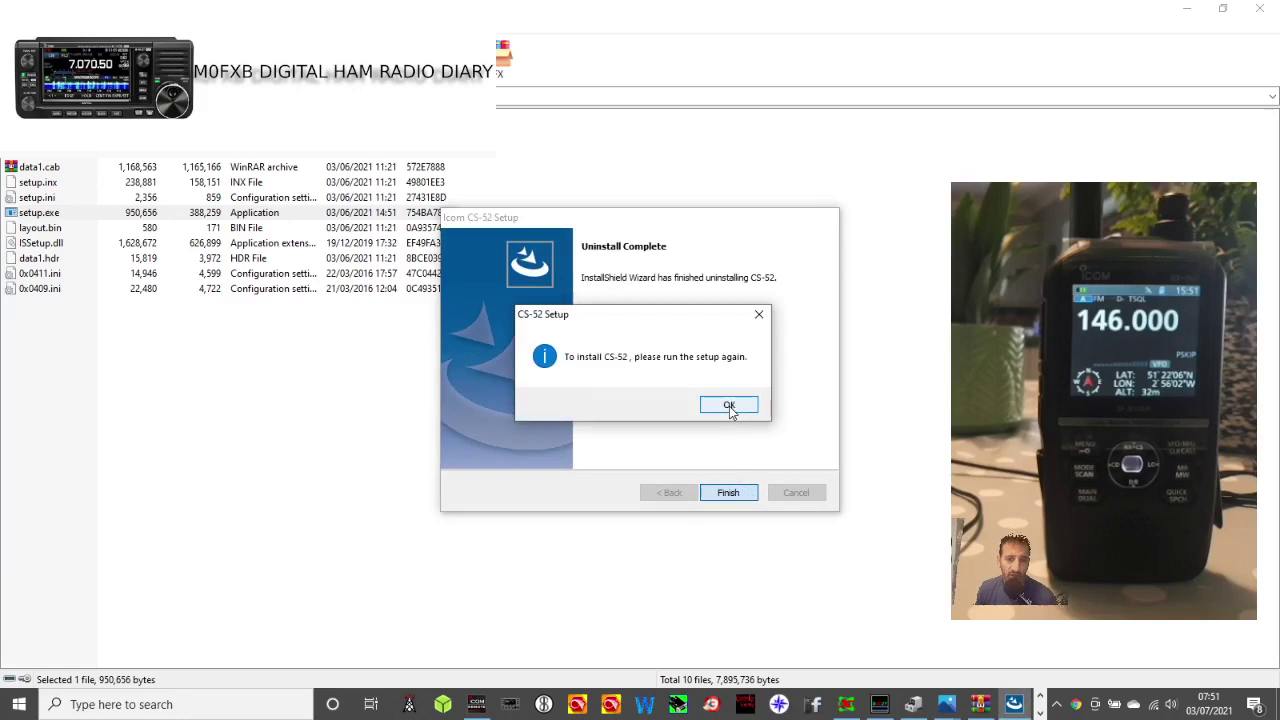
left_click(731, 405)
left_click(20, 704)
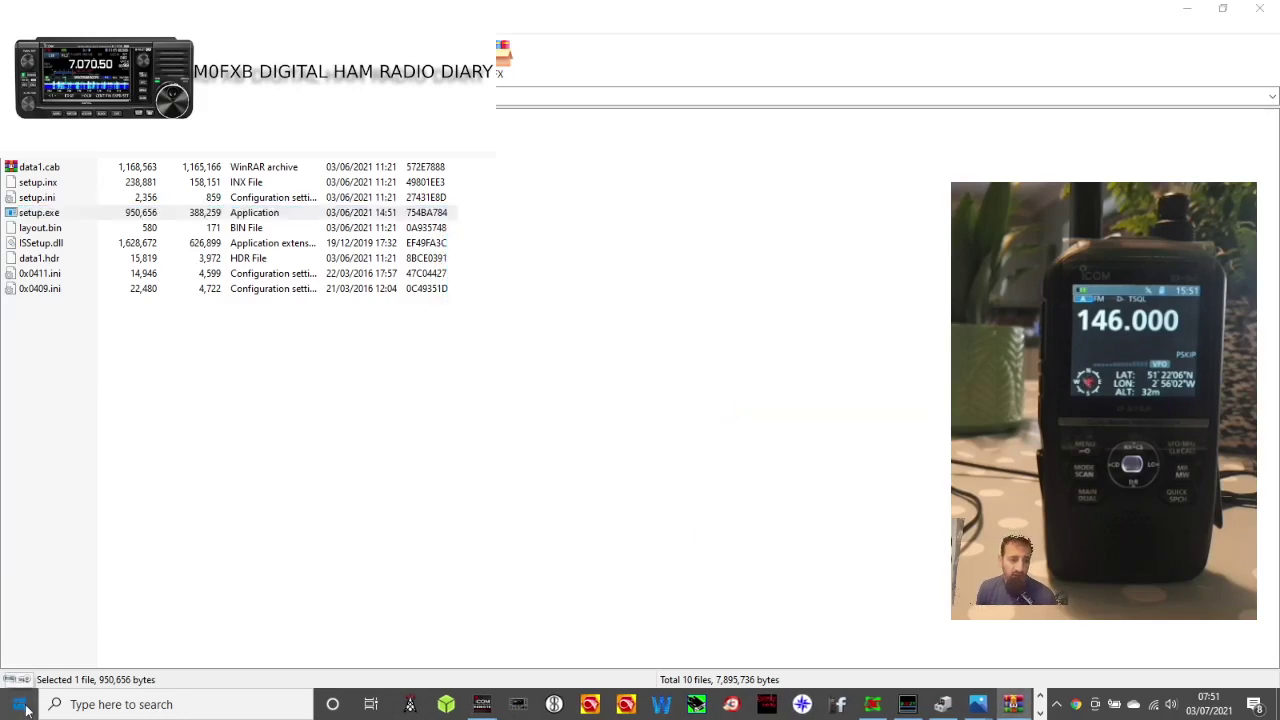
left_click(20, 704)
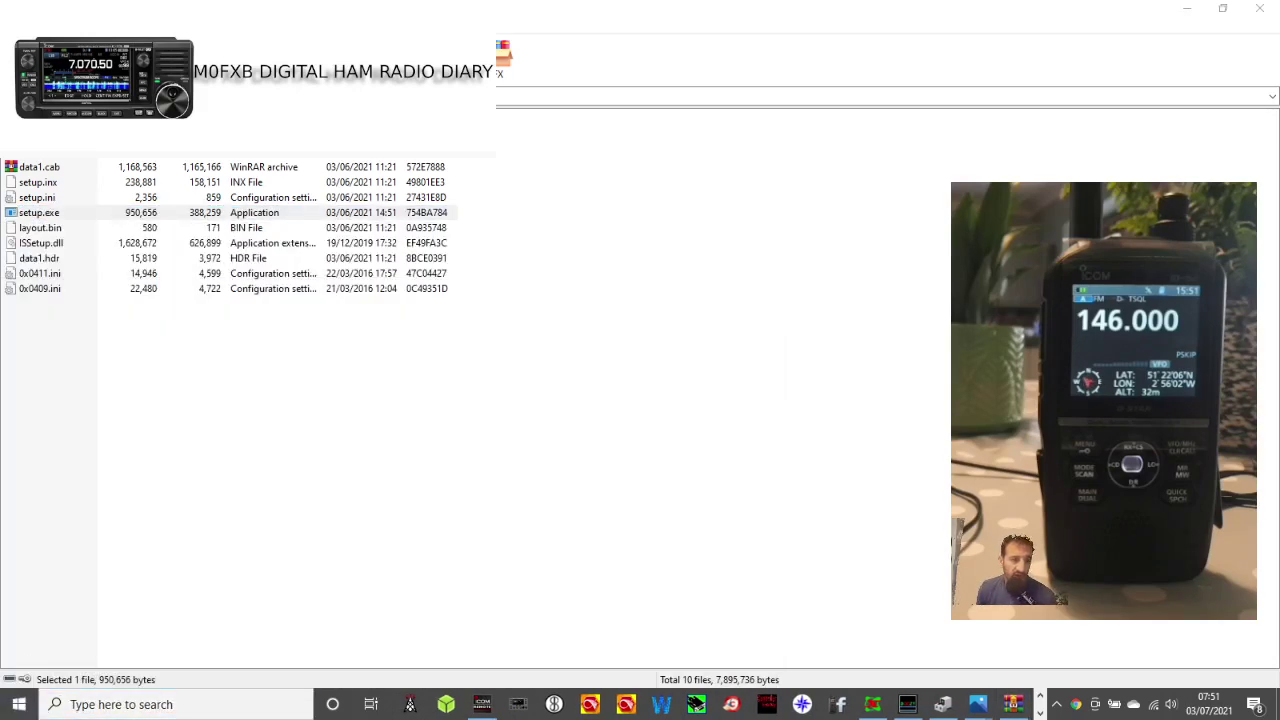
- Run setup.exe again and install CS-52 in English (United States) to C:\Program Files (x86)\Icom\CS-52
double_click(72, 215)
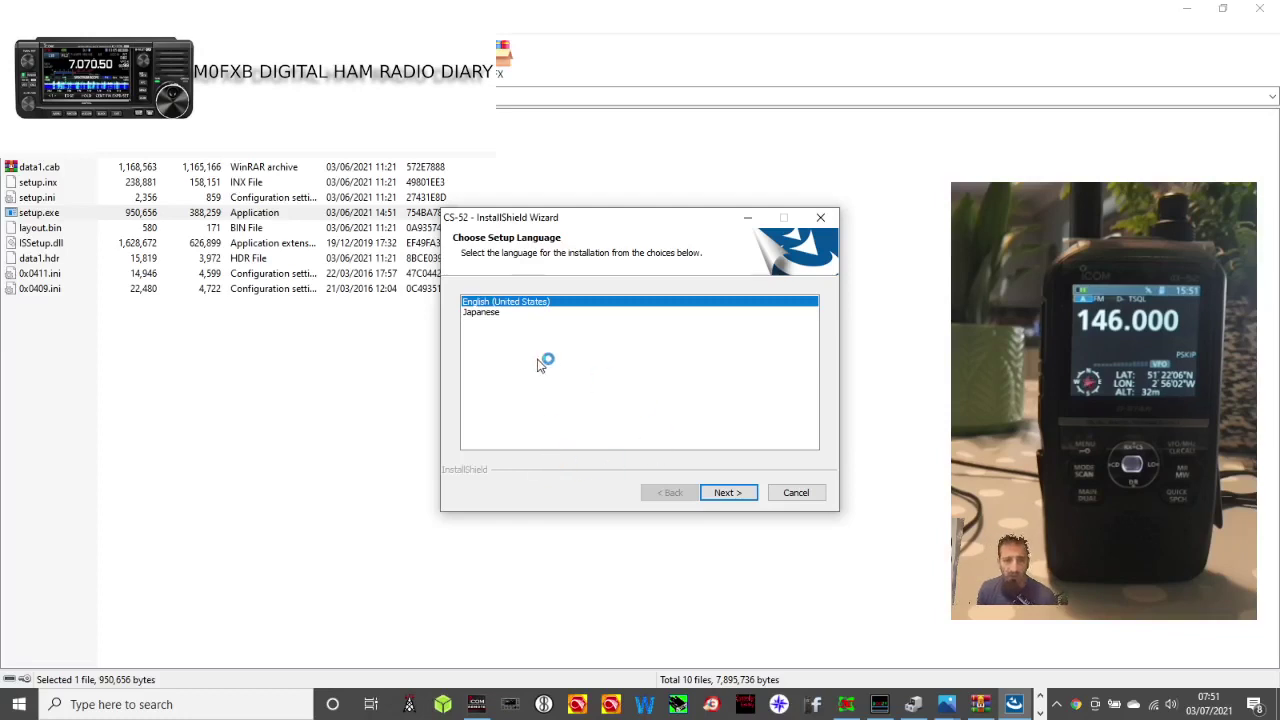
left_click(728, 495)
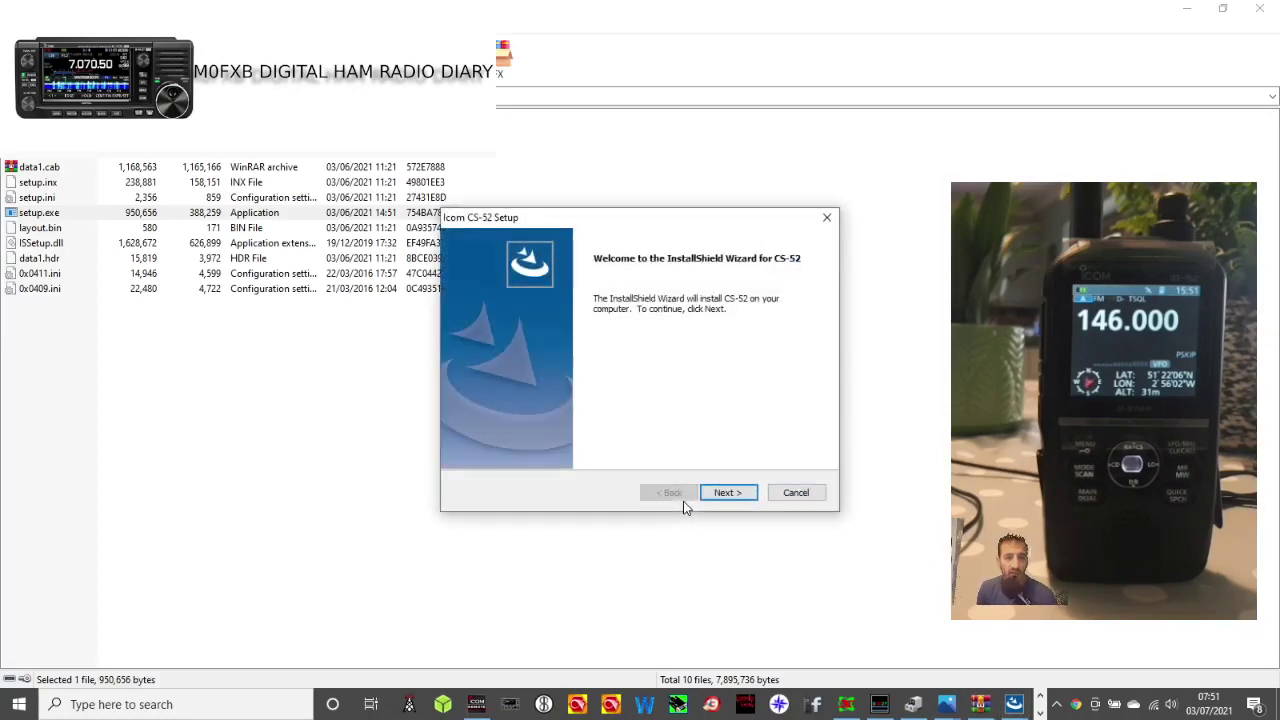
left_click(728, 493)
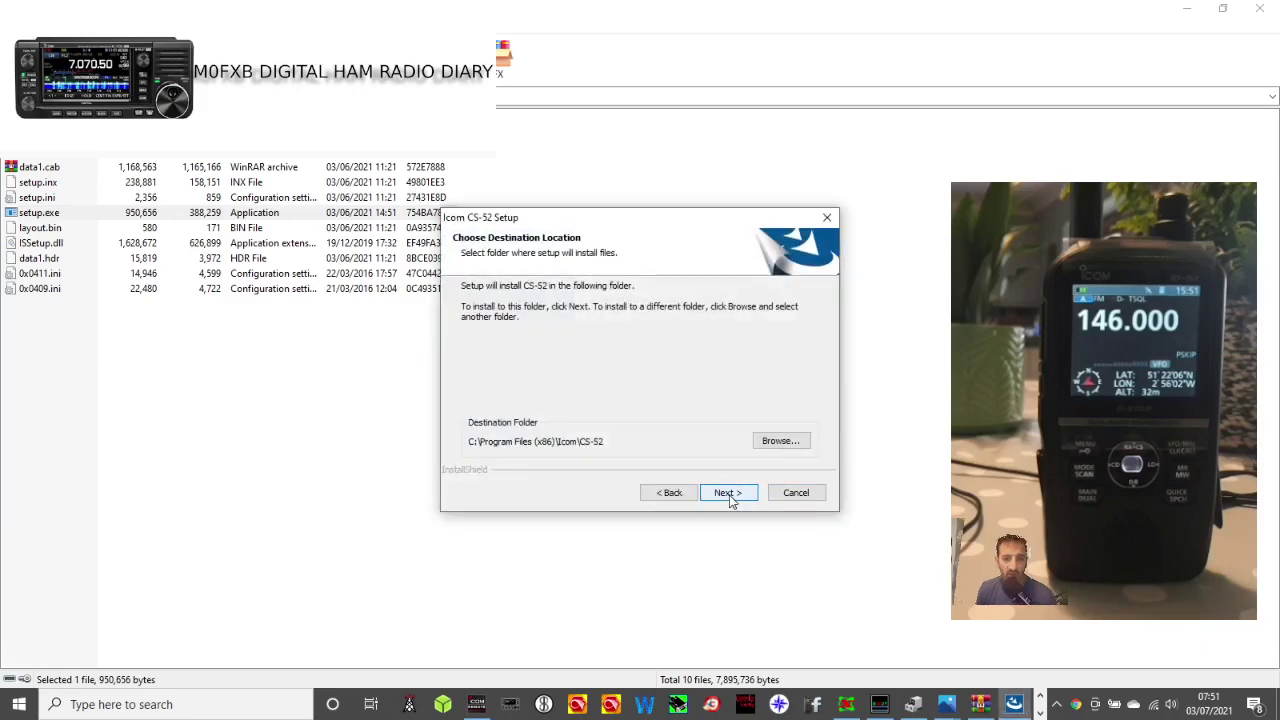
left_click(728, 493)
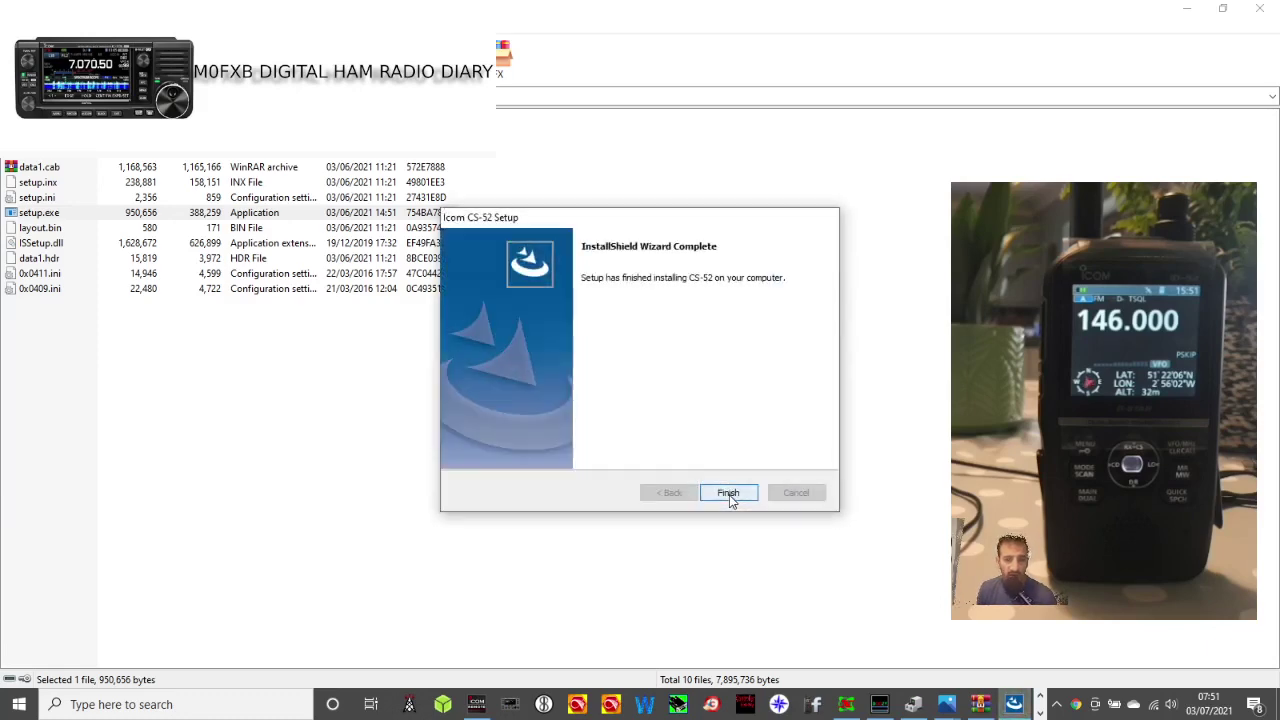
left_click(729, 497)
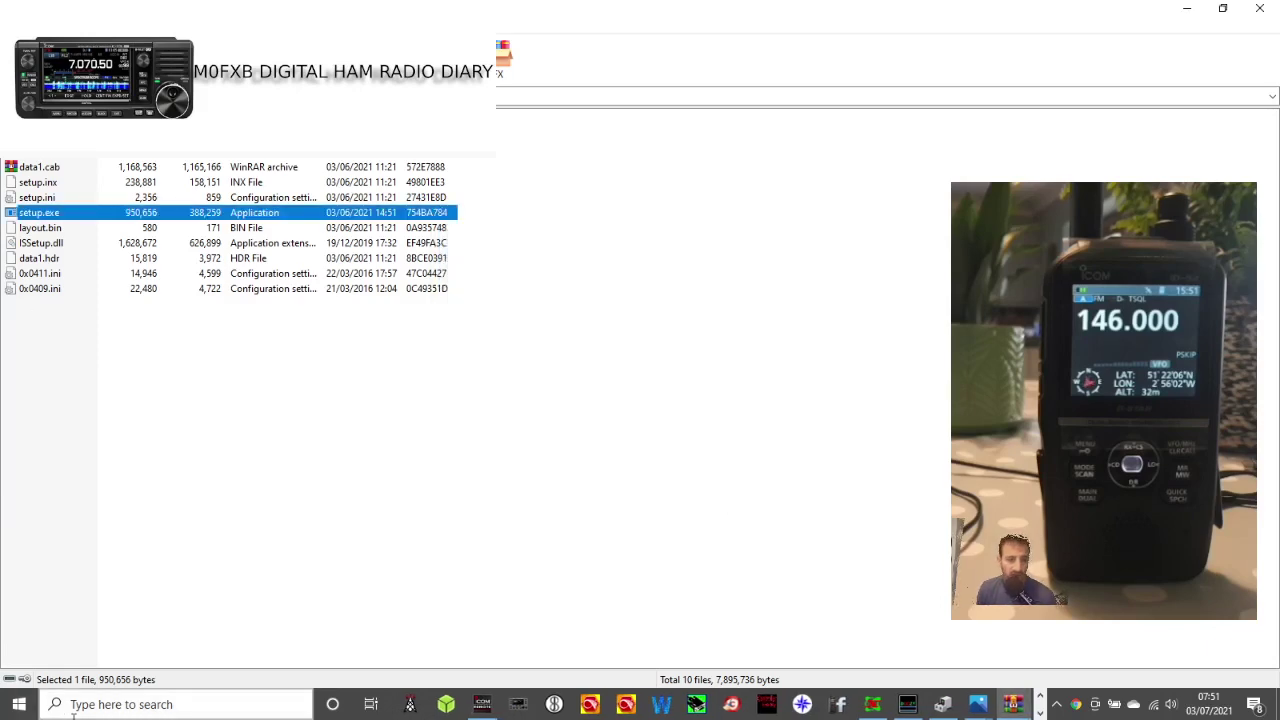
- Launch CS-52 Initial Setup and complete it with the COM port of the USB-connected radio selected
left_click(19, 704)
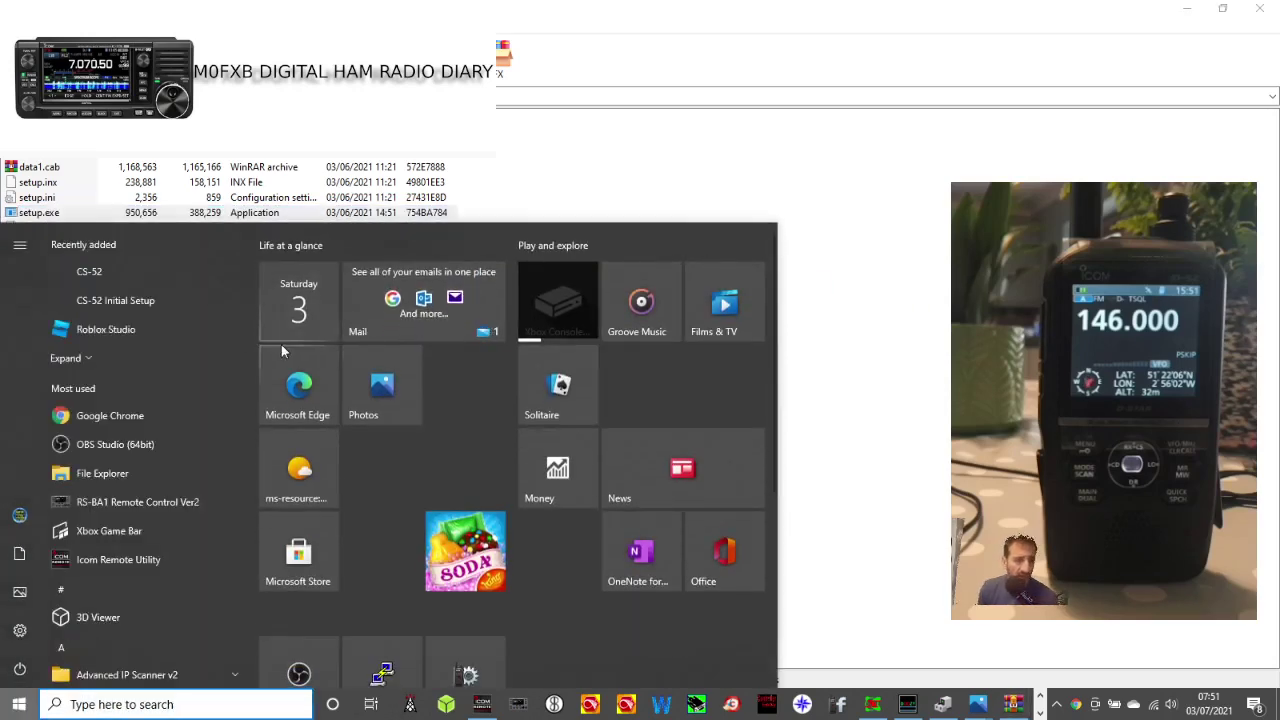
key("Escape")
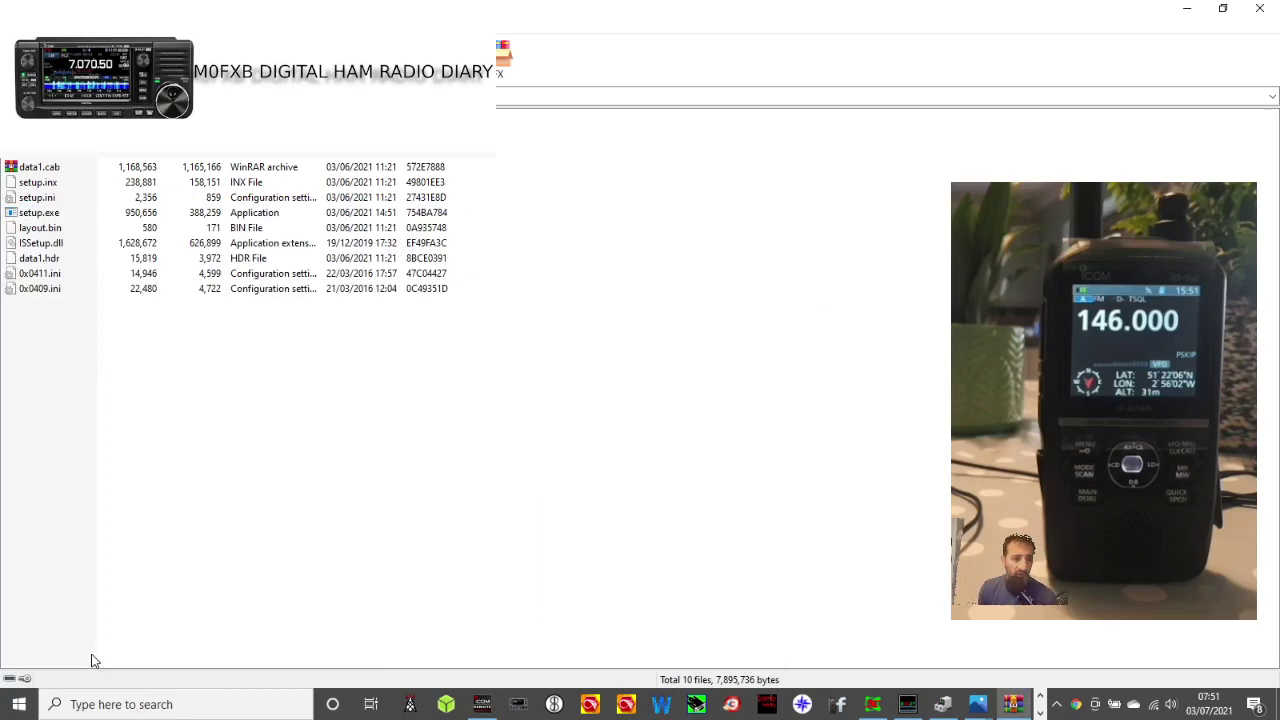
left_click(26, 706)
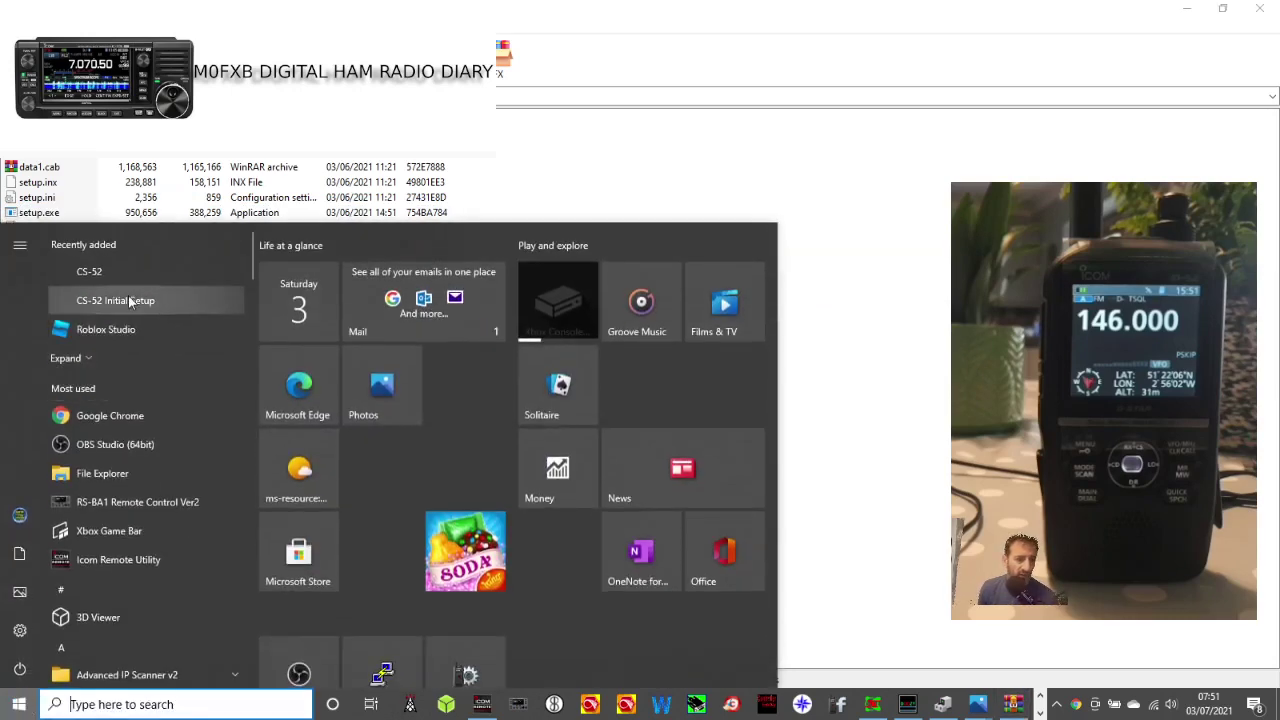
left_click(128, 298)
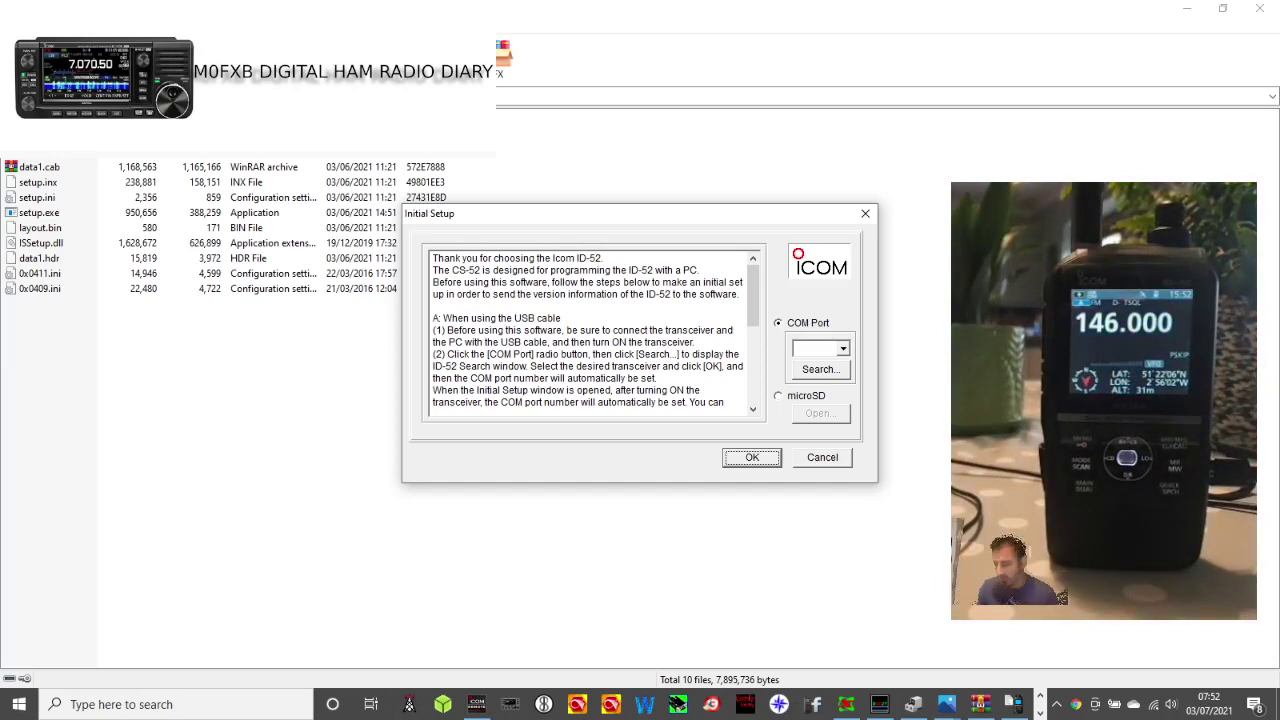
left_click(843, 349)
left_click(830, 365)
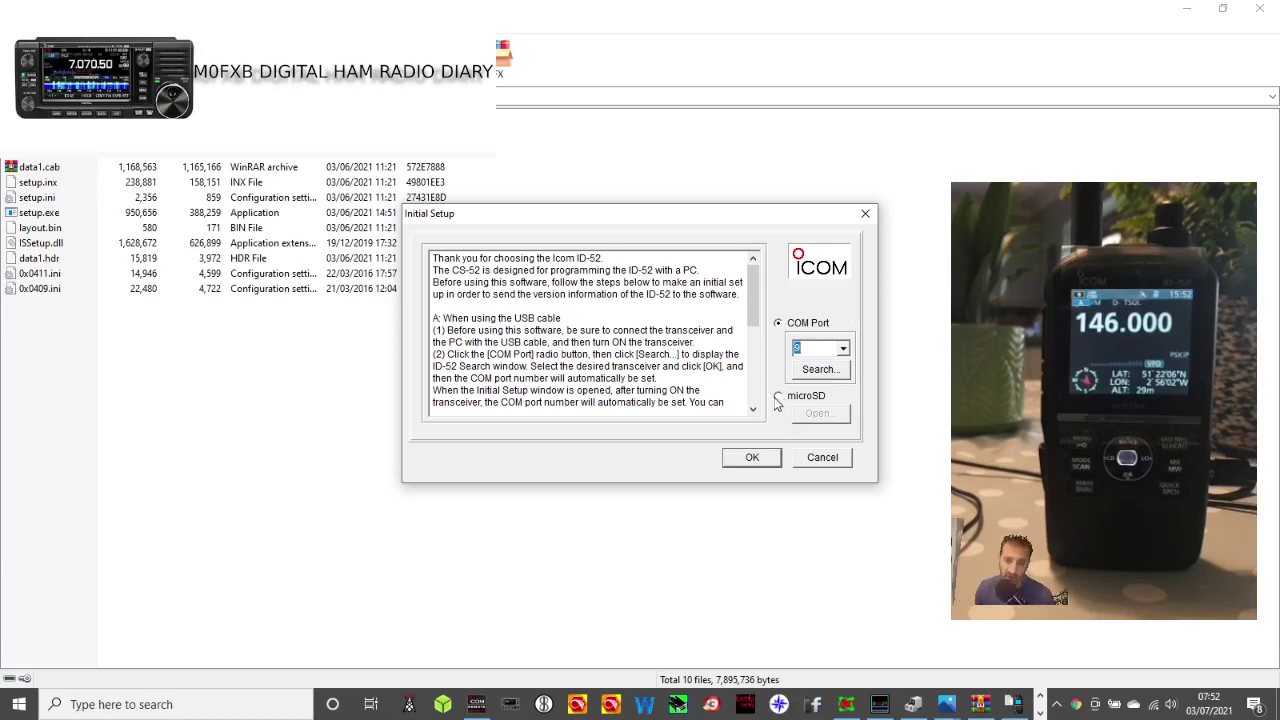
left_click(757, 459)
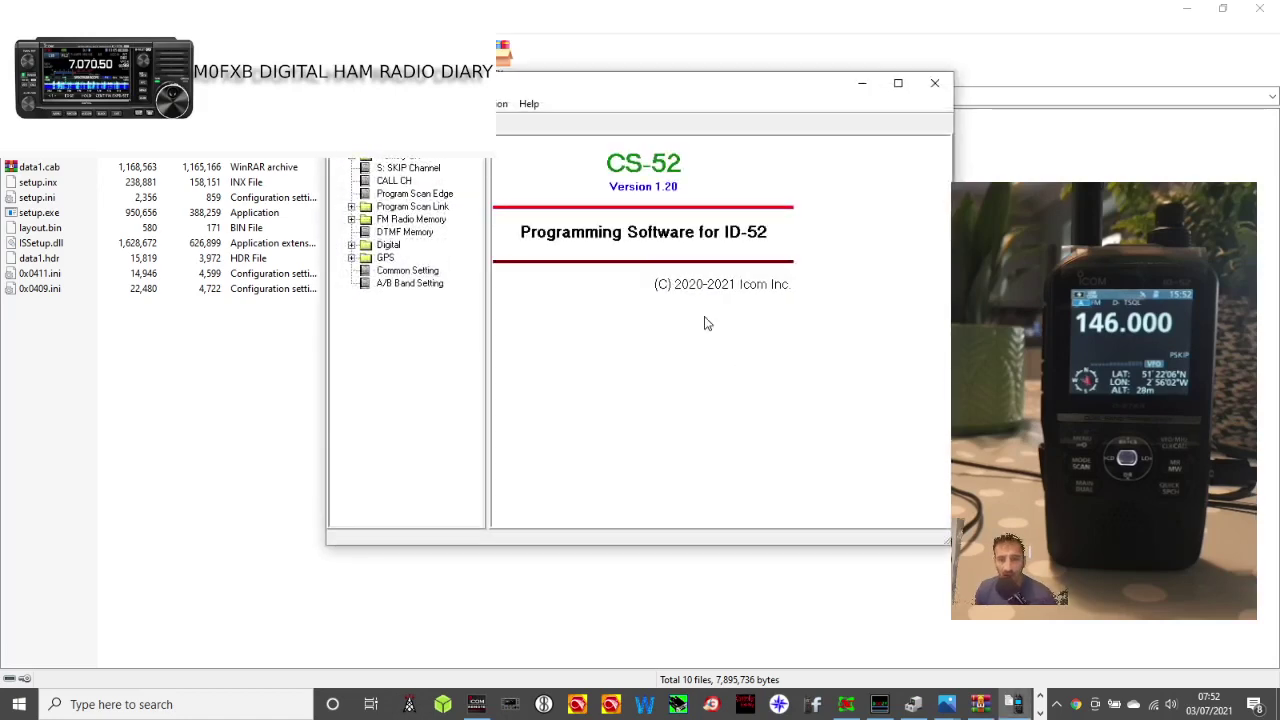
- Examine the maximized CS-52's call channels, program scan edges and links, DTMF memory, FM radio memory and common settings
left_click(898, 83)
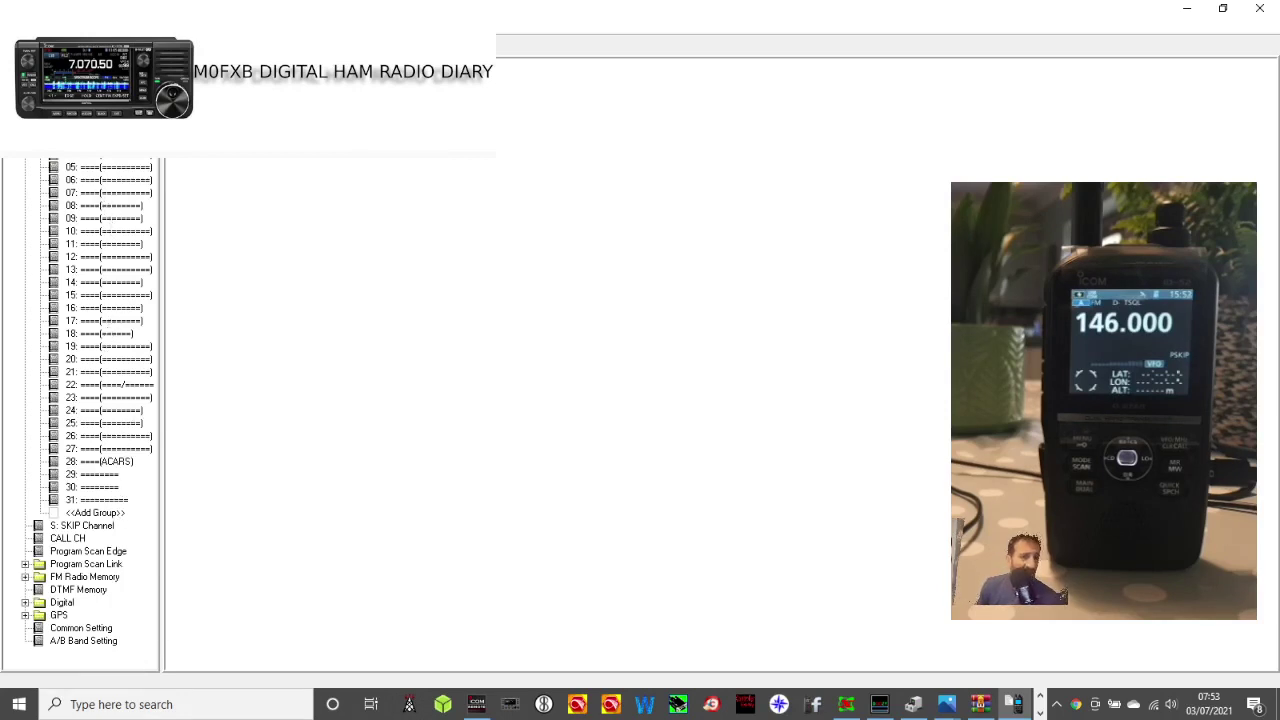
left_click(82, 526)
left_click(82, 540)
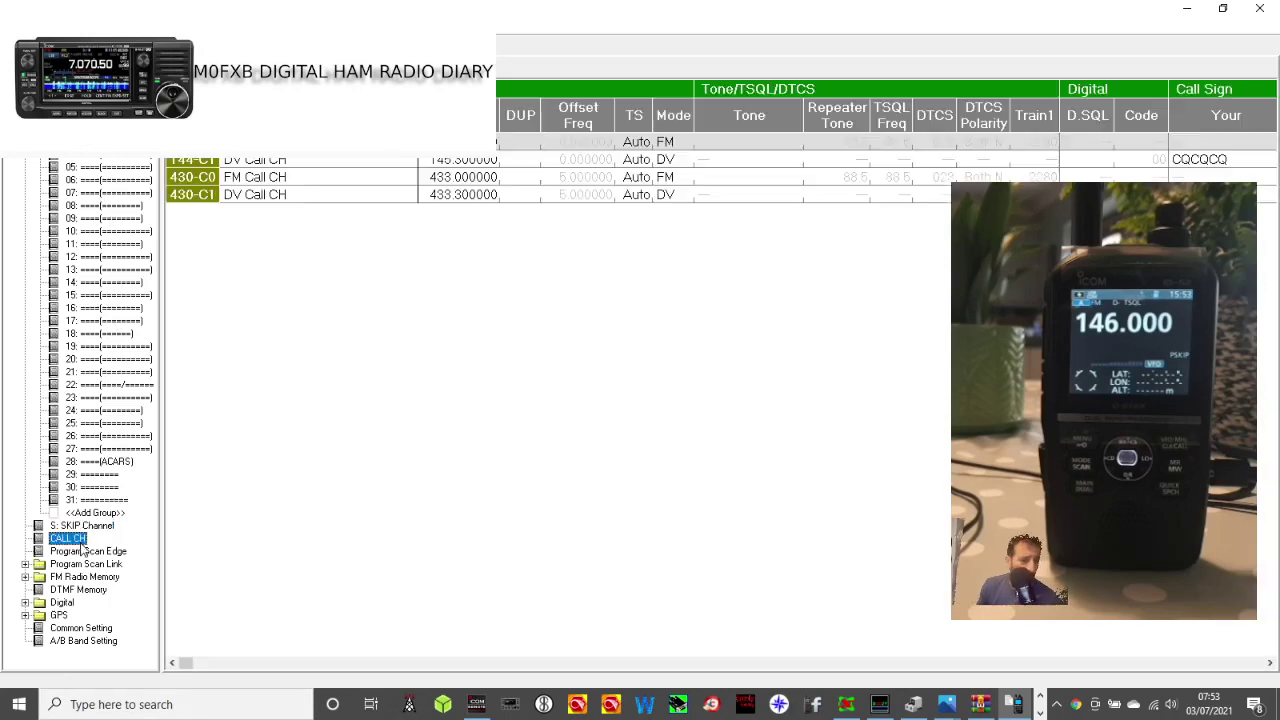
left_click(83, 553)
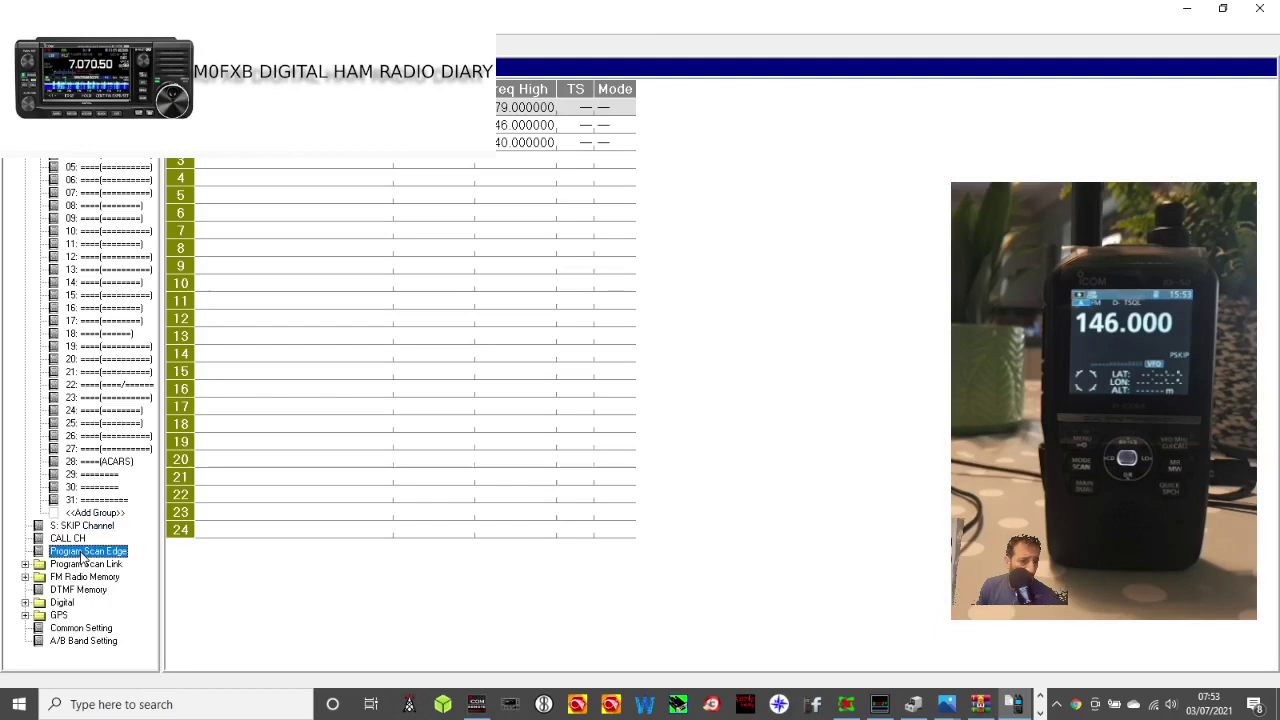
left_click(86, 566)
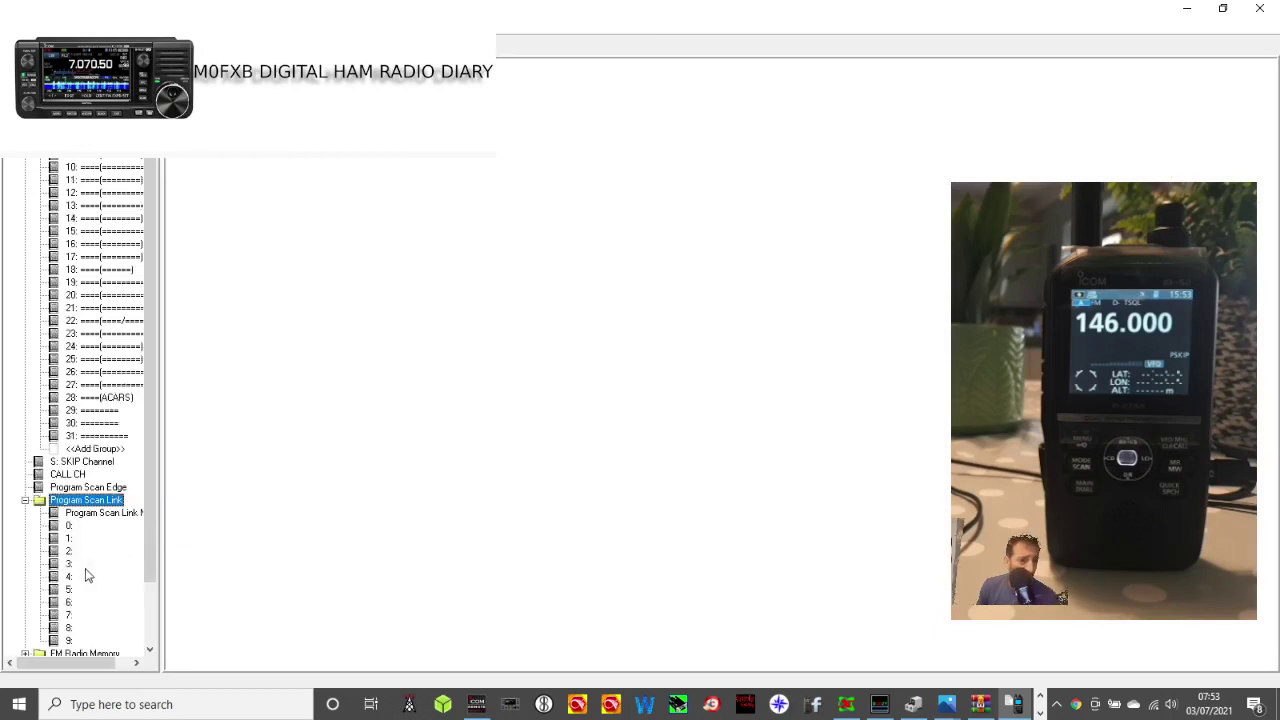
left_click_drag(144, 435, 150, 571)
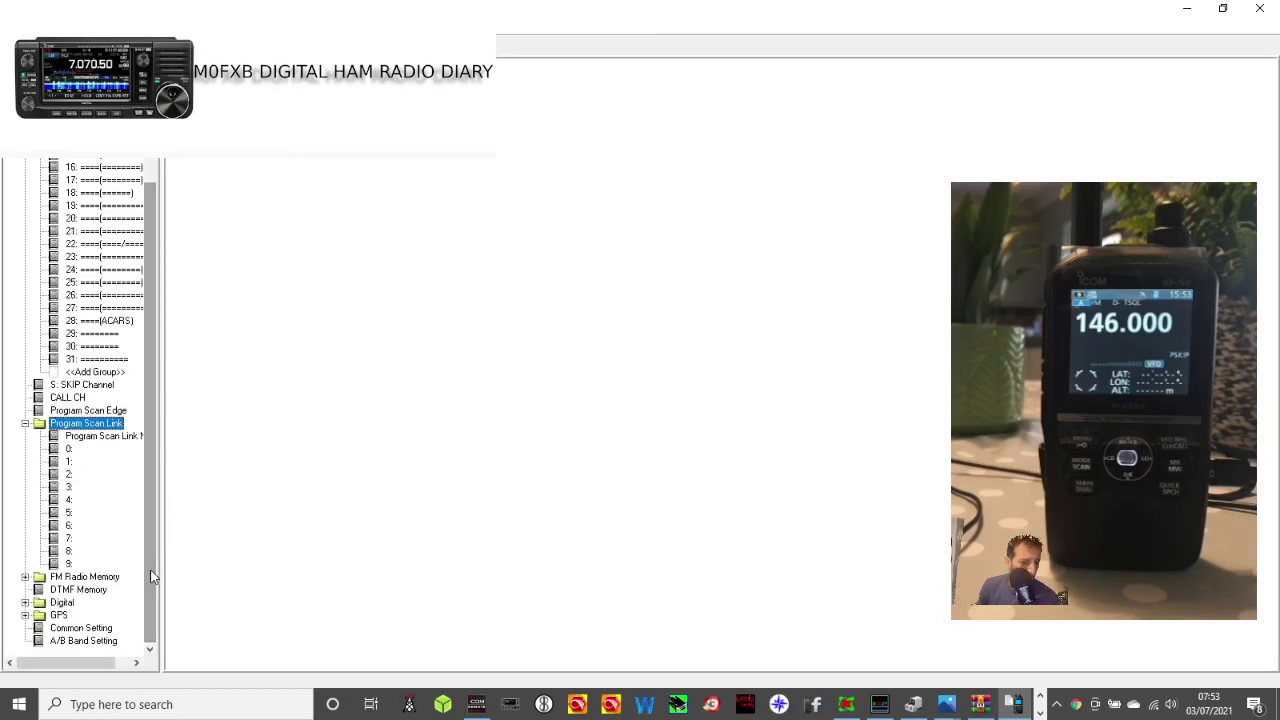
left_click(63, 591)
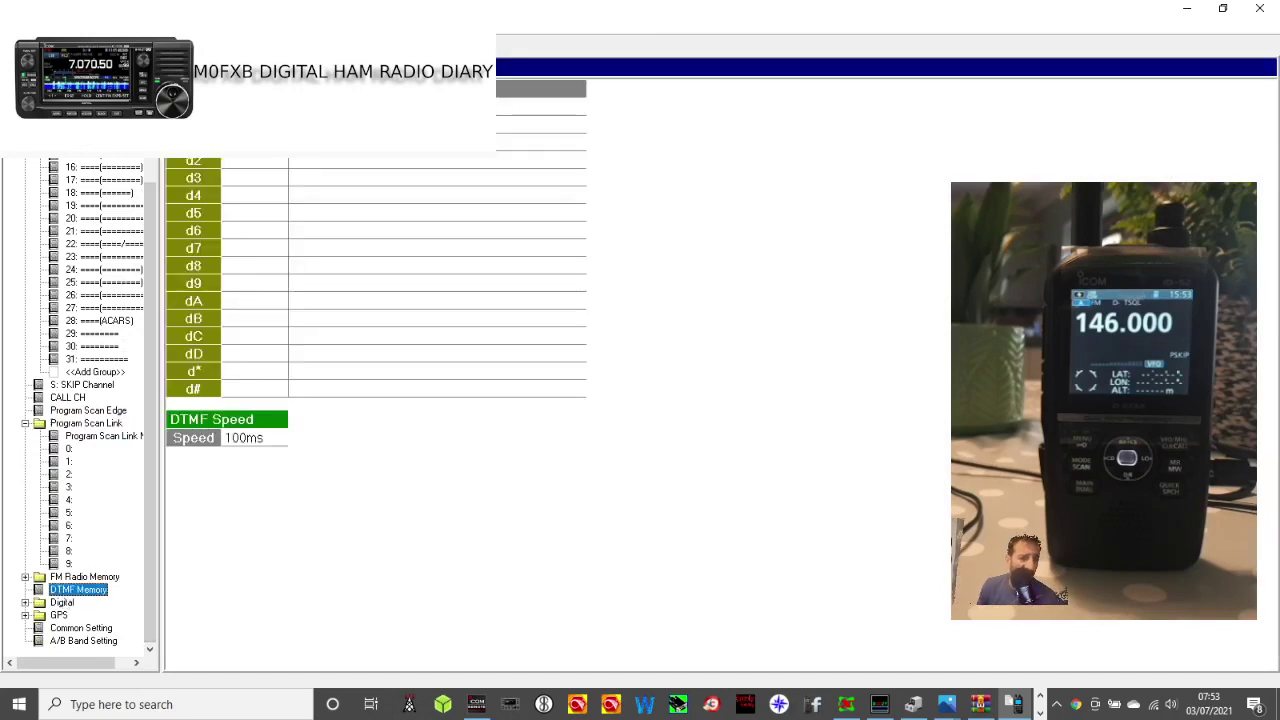
left_click(84, 577)
double_click(84, 579)
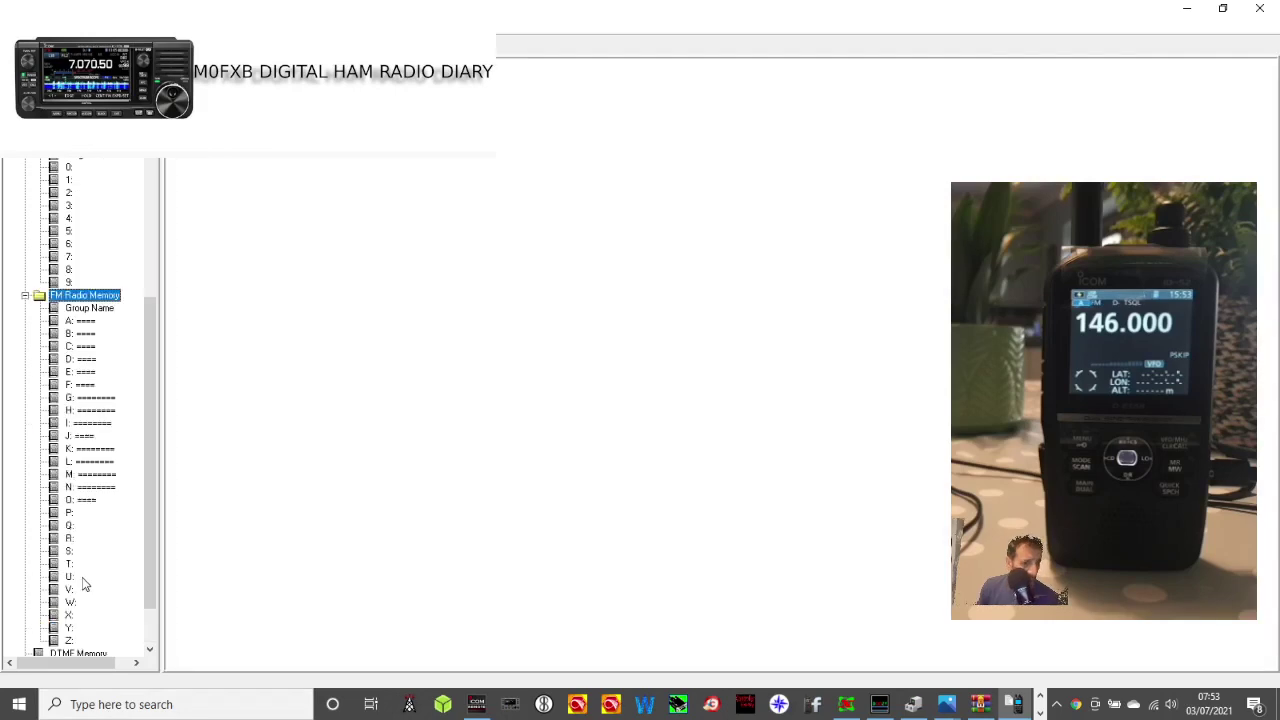
scroll(97, 611, "down", 2)
left_click(95, 631)
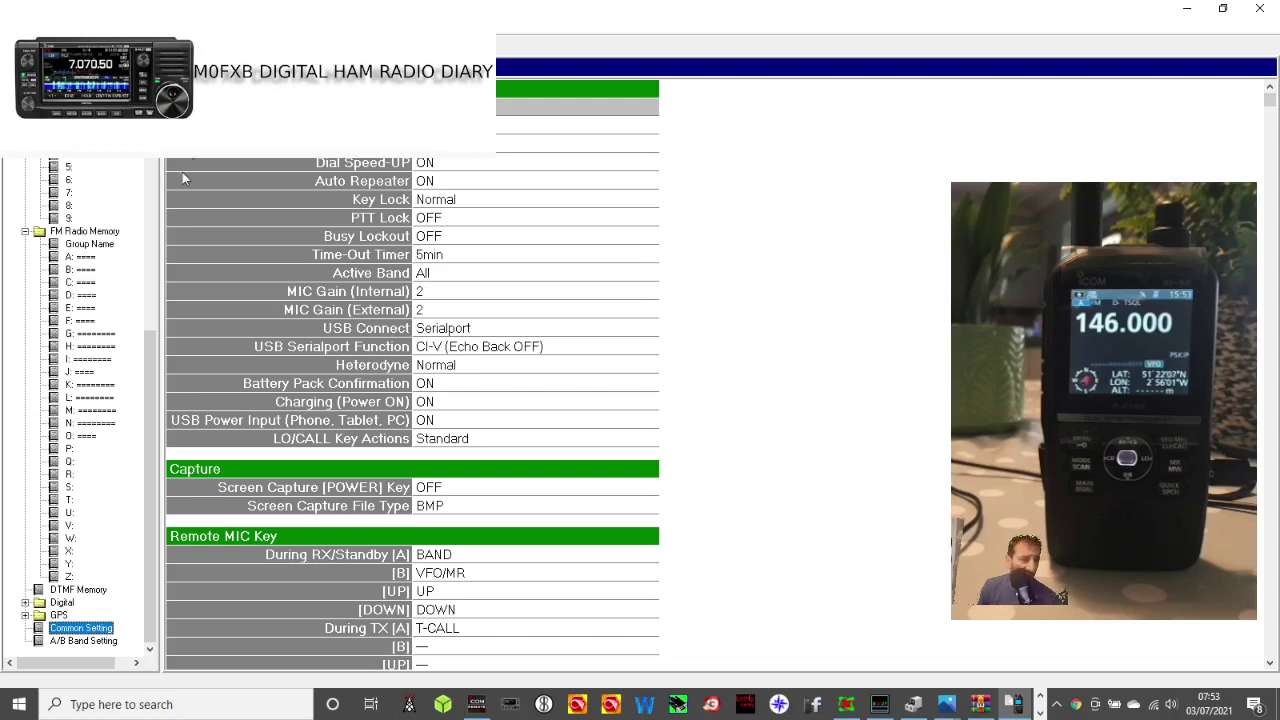
- Look through the memory groups in the settings tree and expand the Repeater List under Digital
left_click_drag(150, 480, 150, 316)
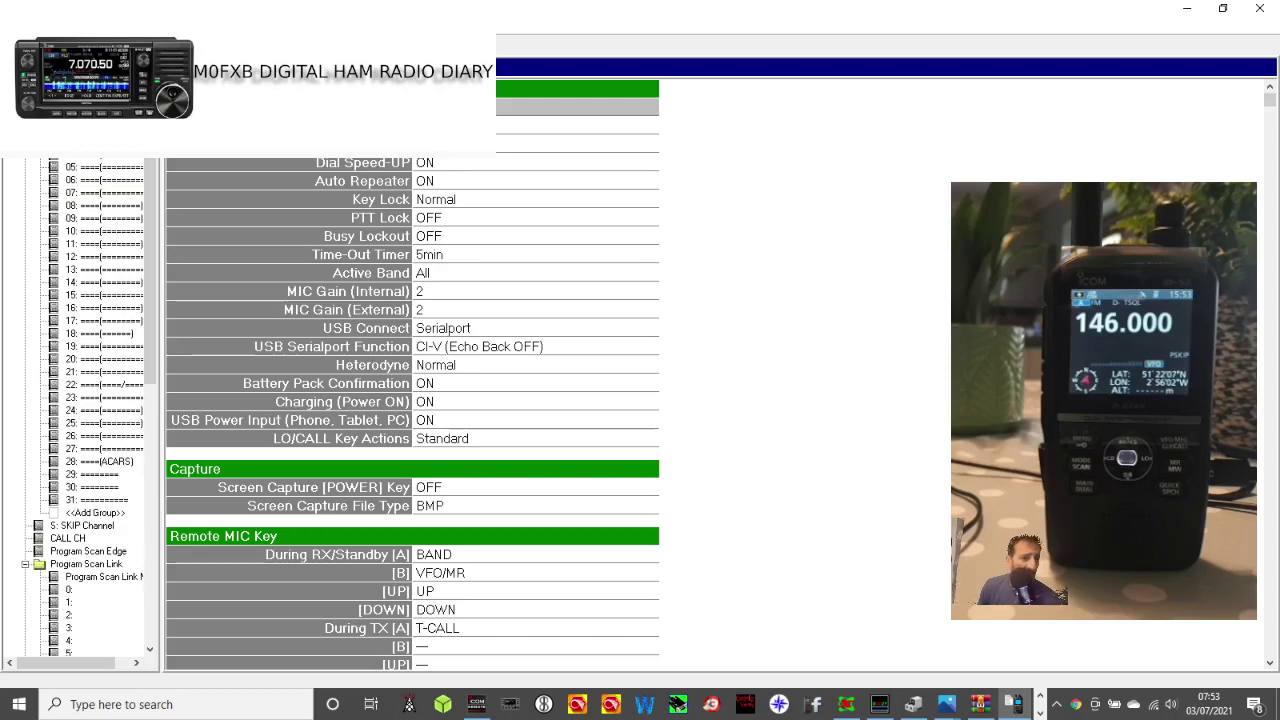
scroll(80, 400, "down", 10)
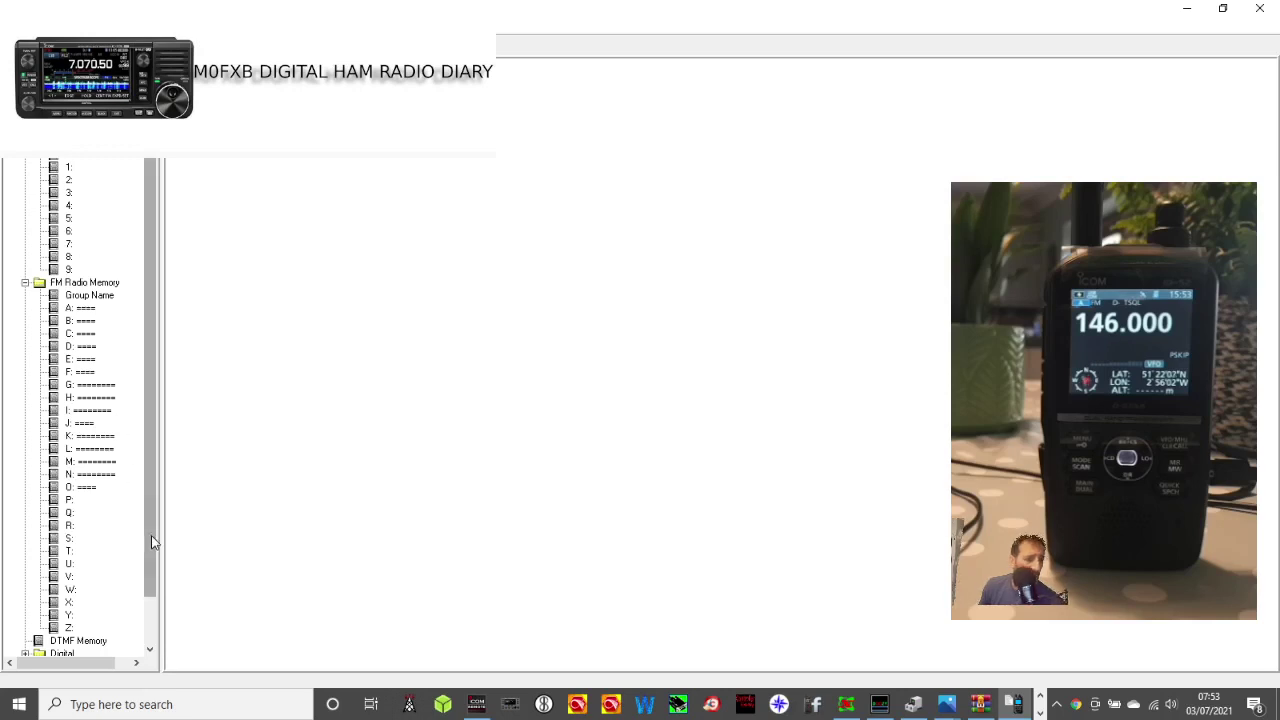
left_click_drag(153, 486, 123, 229)
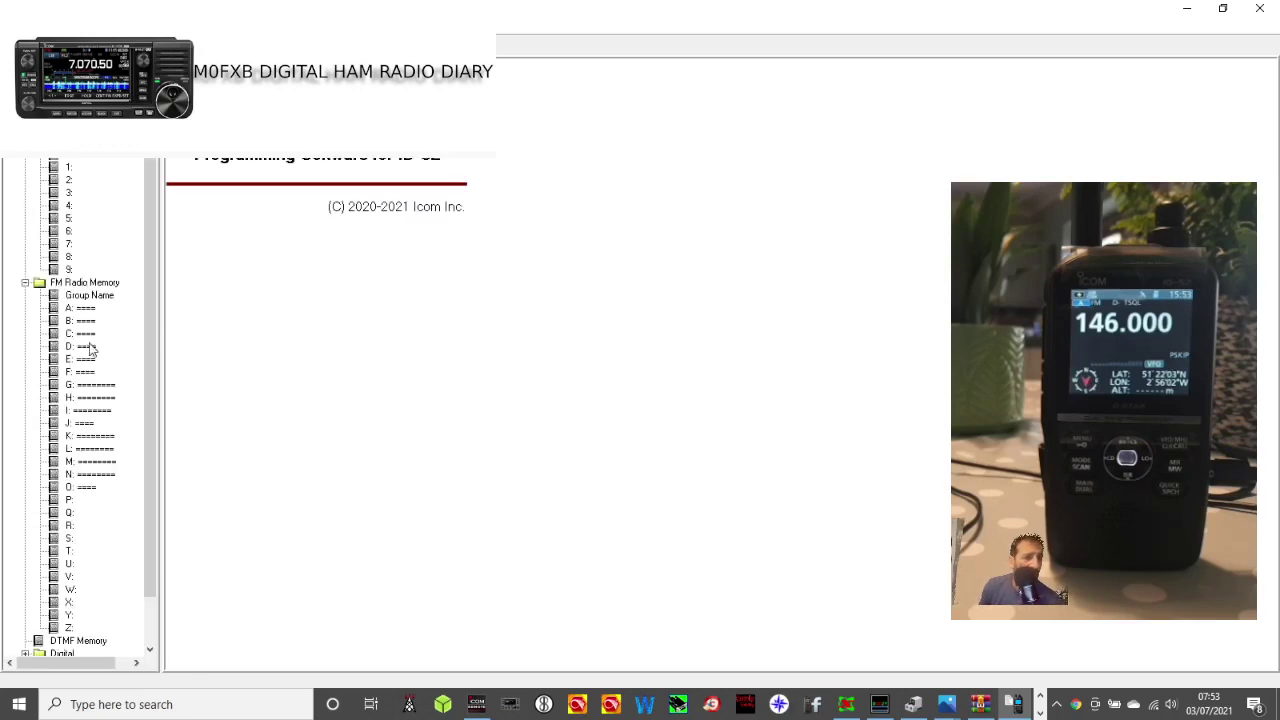
scroll(143, 583, "down", 3)
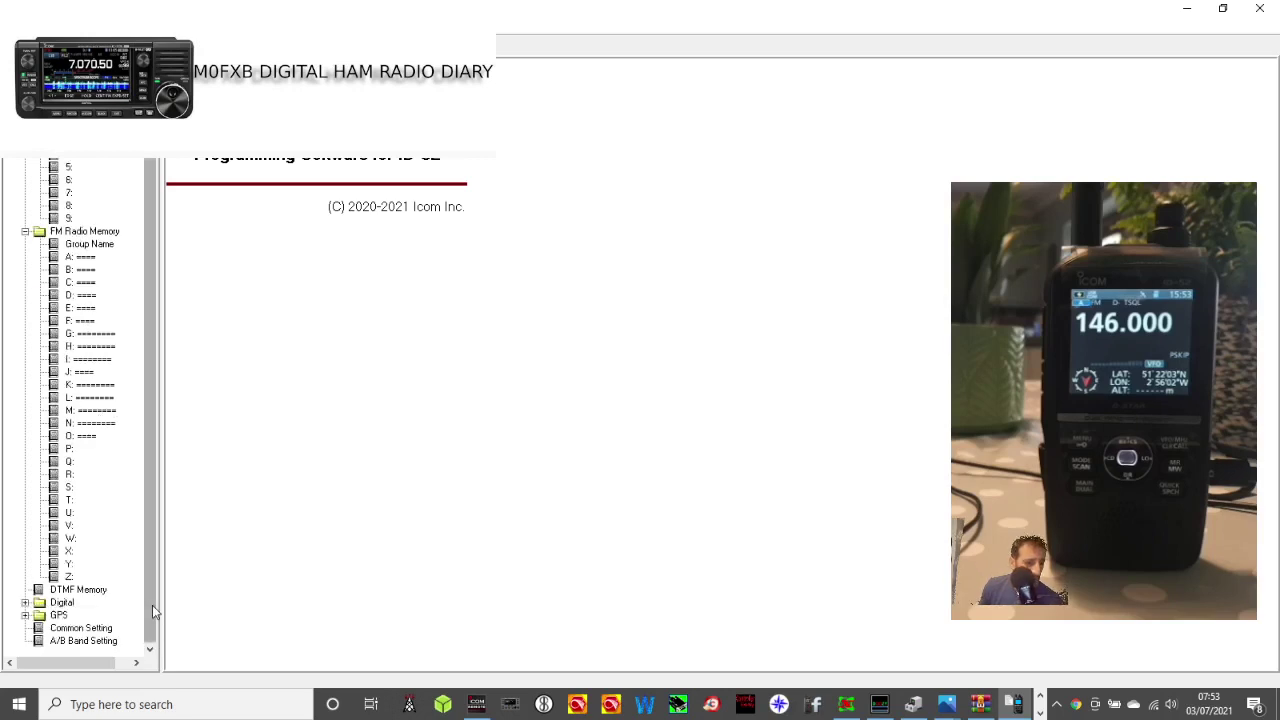
scroll(157, 624, "up", 3)
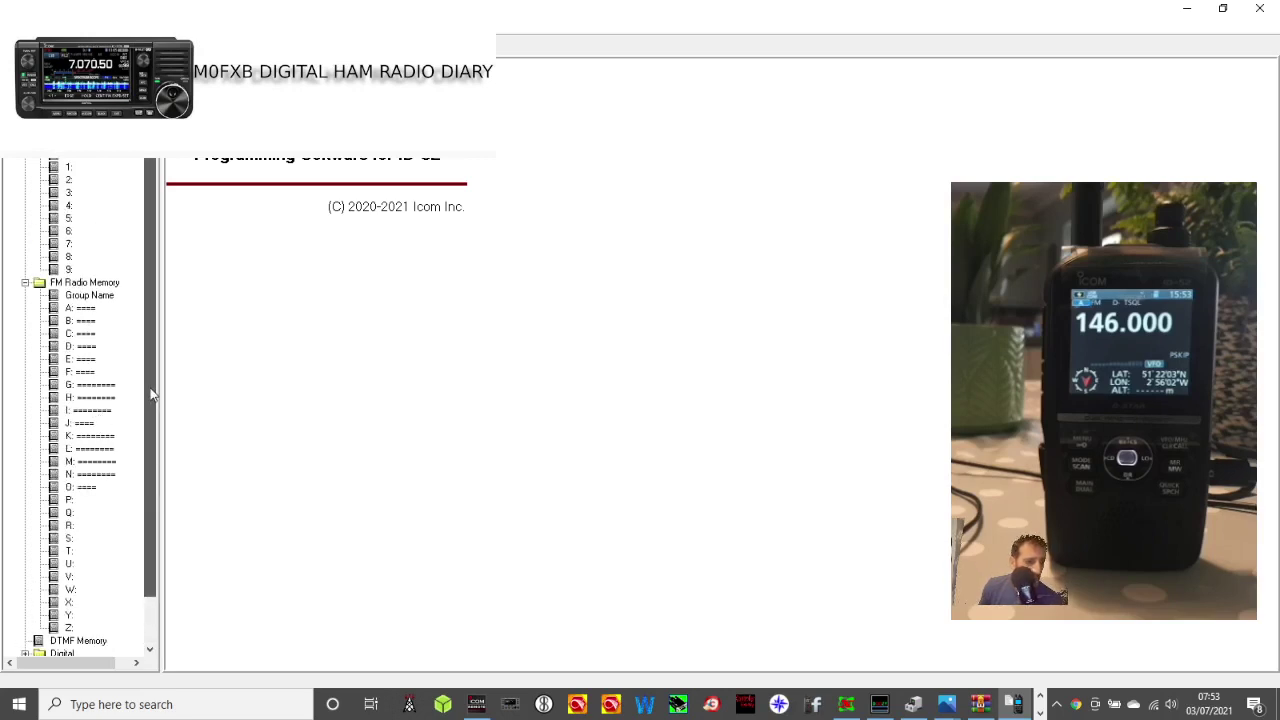
left_click(86, 309)
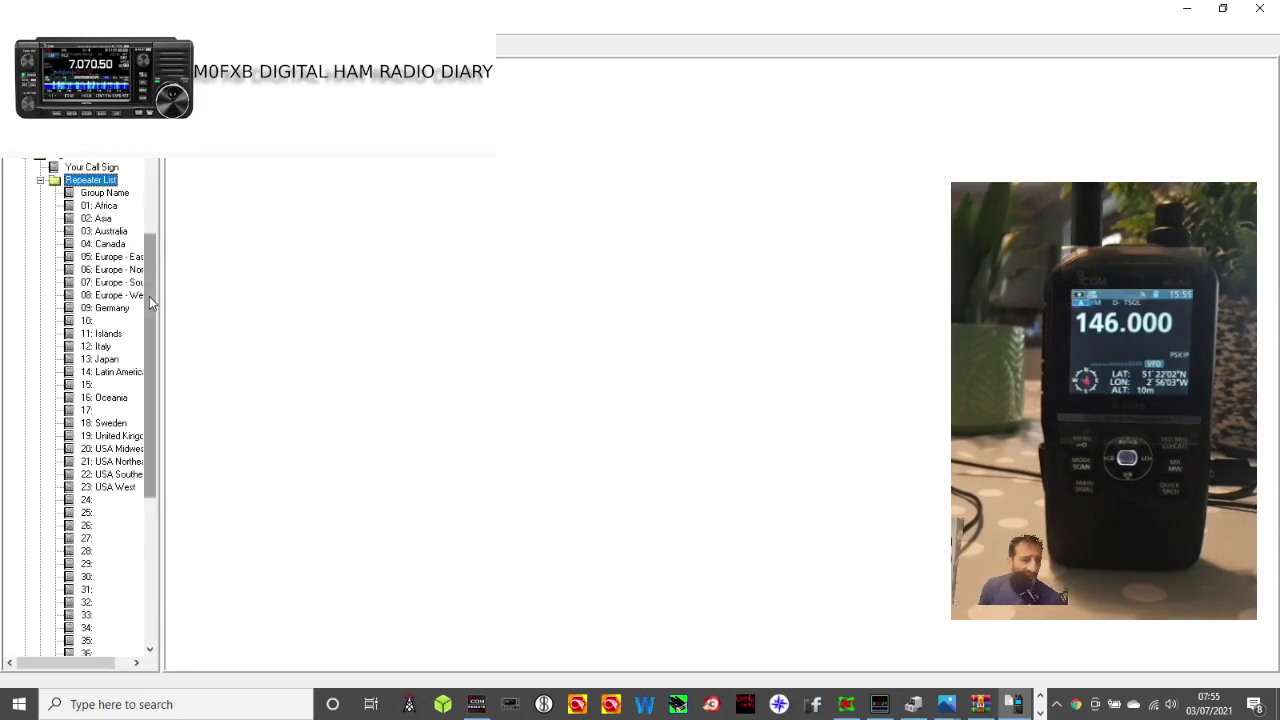
- Open the United Kingdom repeater list and resize the settings tree to examine the OPENSPOT3 entry's call signs and frequencies
left_click_drag(149, 296, 180, 276)
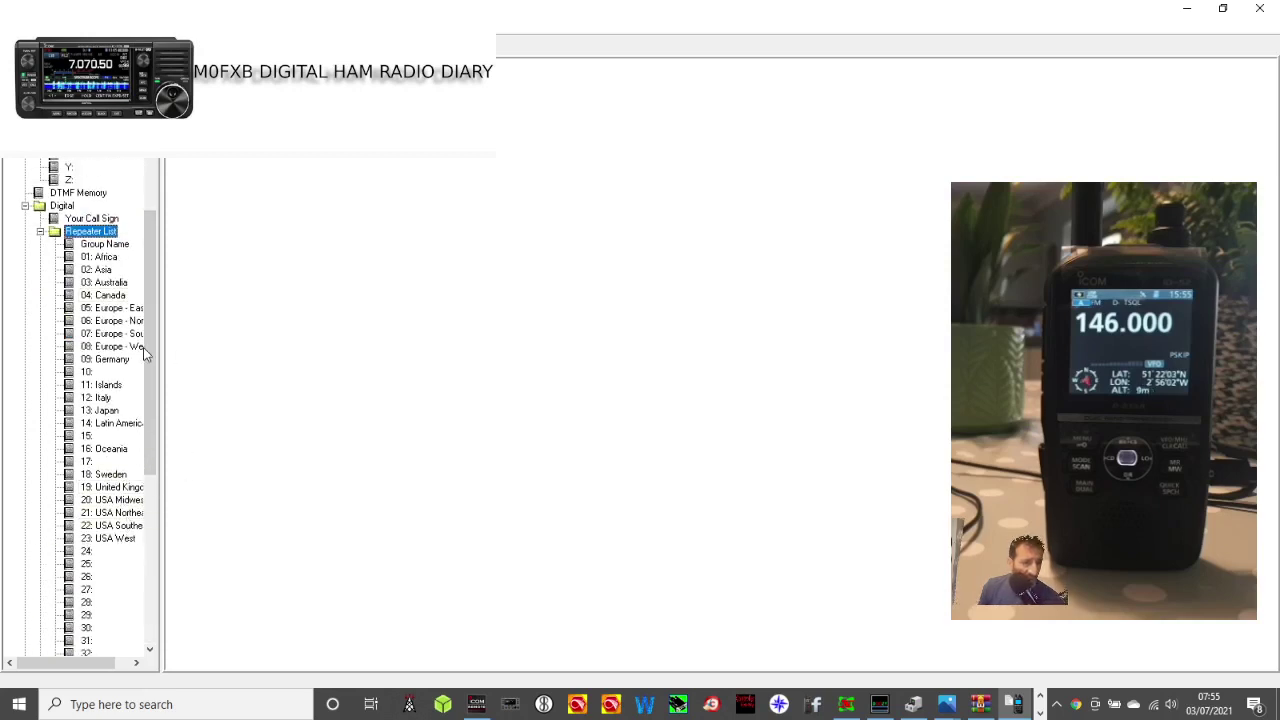
left_click_drag(161, 371, 745, 372)
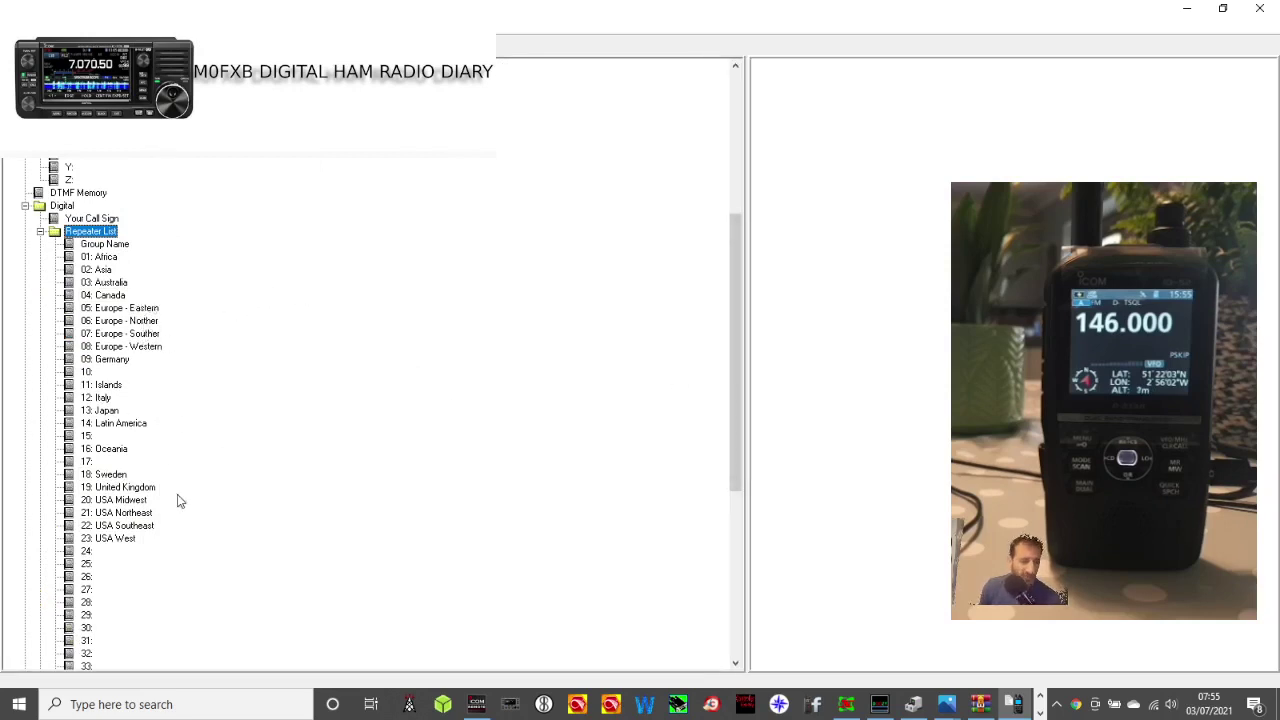
left_click(118, 490)
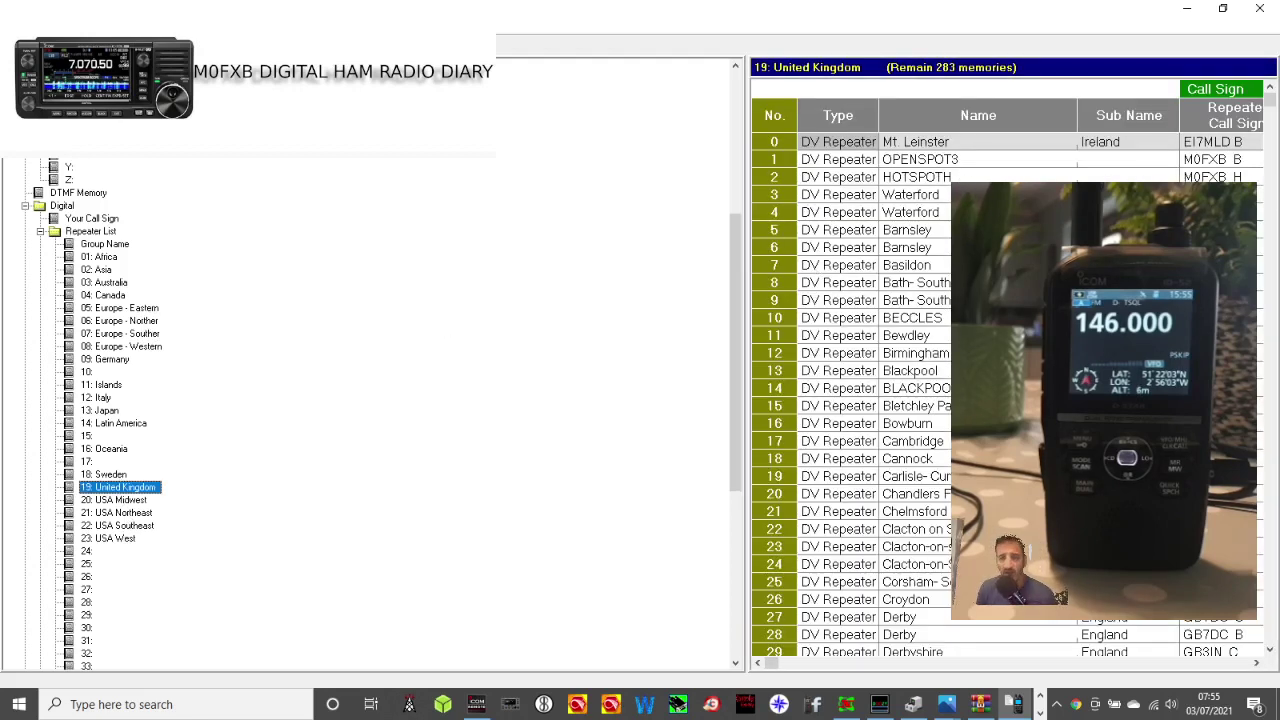
double_click(906, 163)
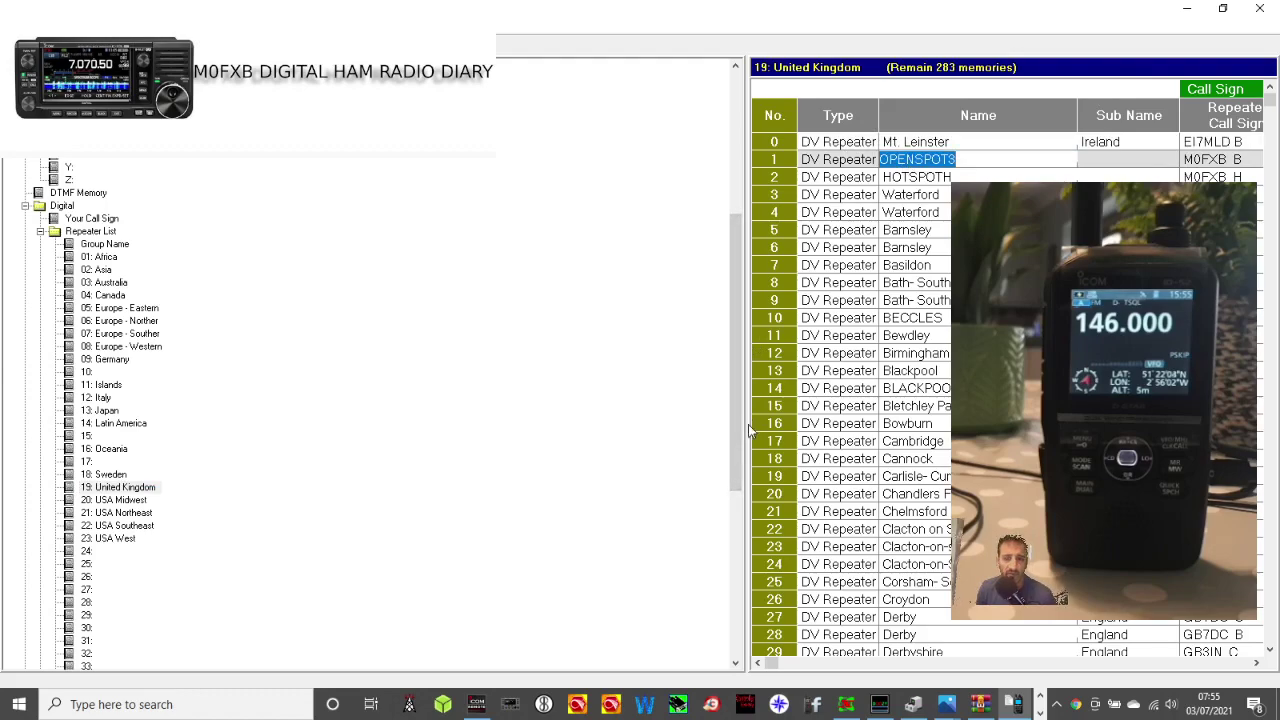
left_click_drag(745, 426, 200, 406)
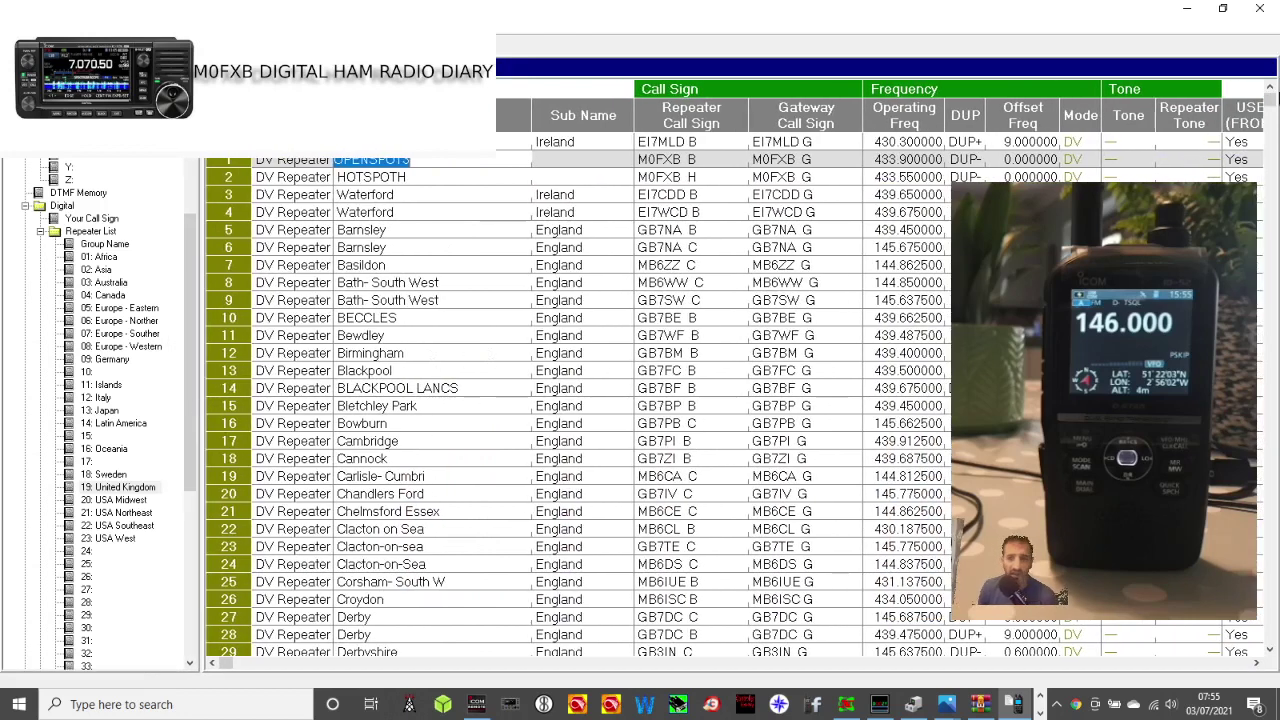
- Collapse the Digital and GPS folders and view the Common Setting and A/B Band Setting pages
double_click(61, 205)
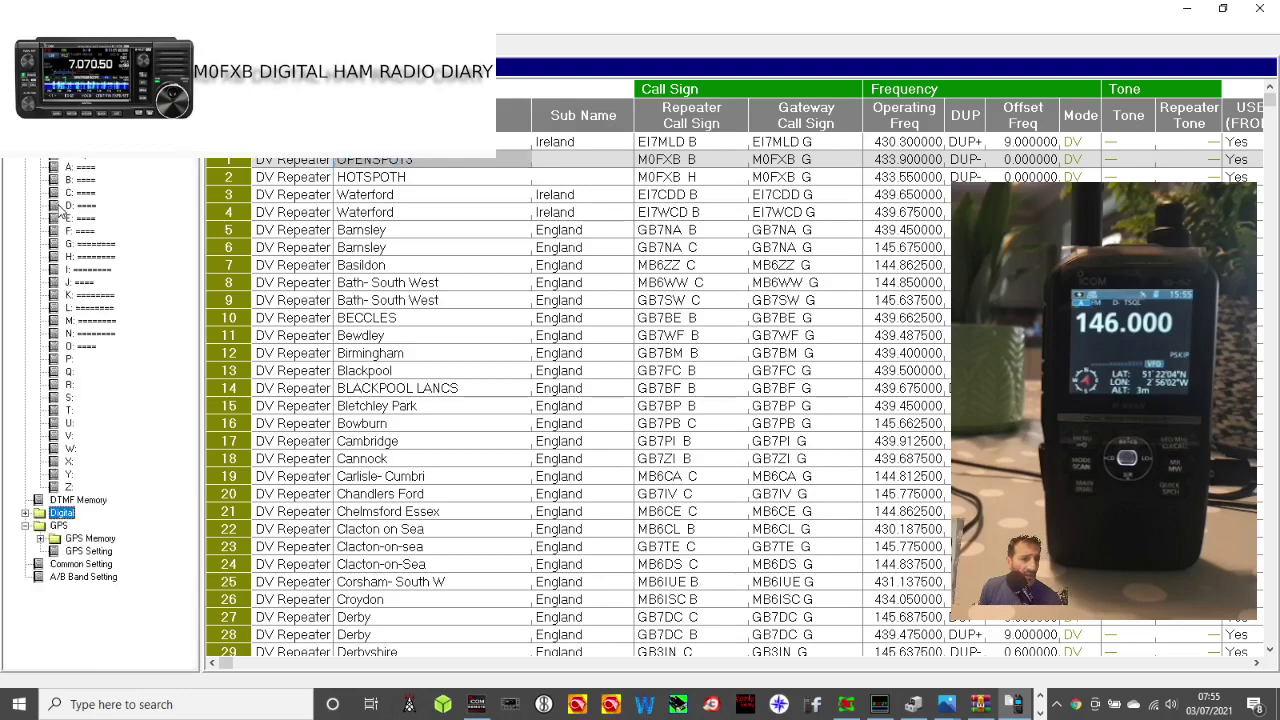
double_click(61, 527)
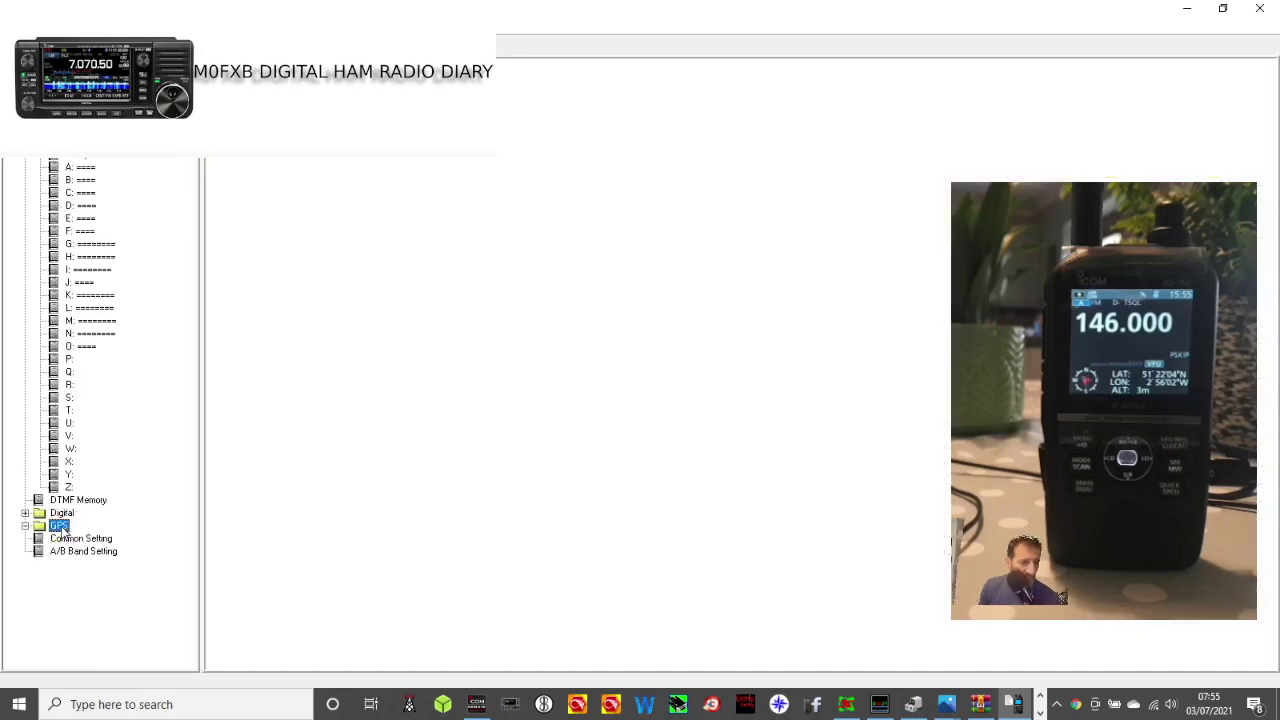
left_click(74, 540)
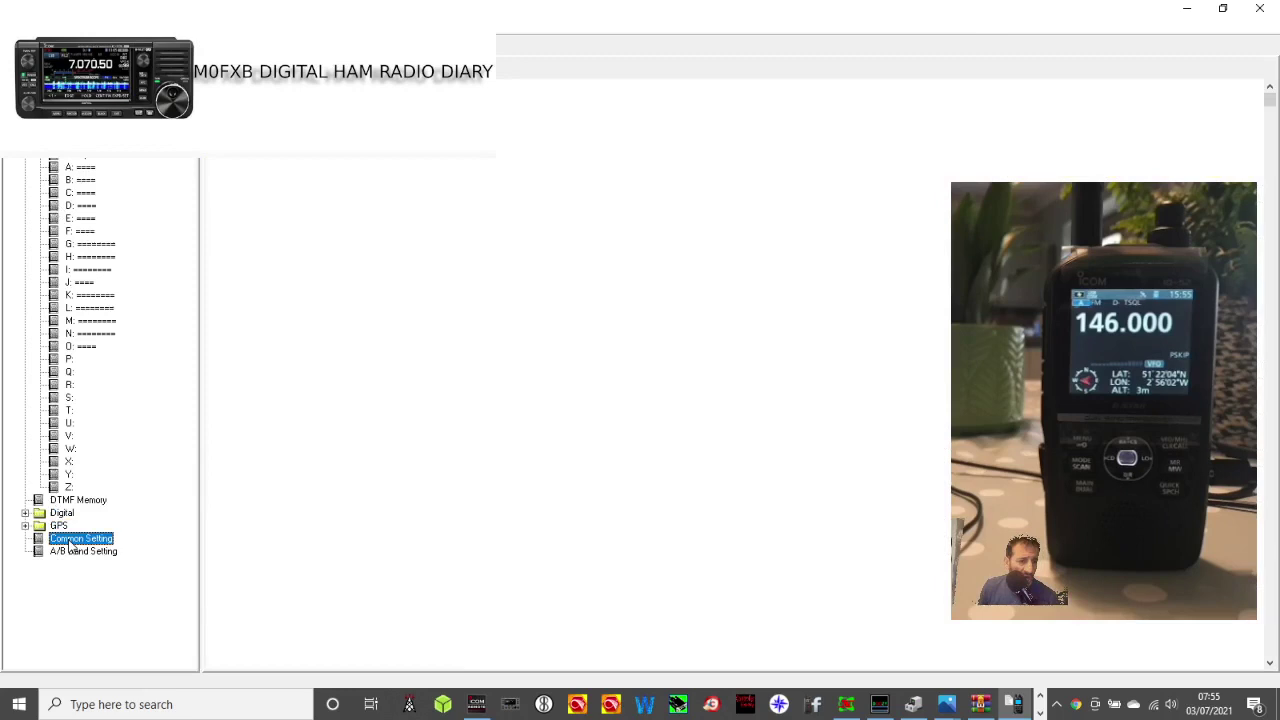
left_click(76, 553)
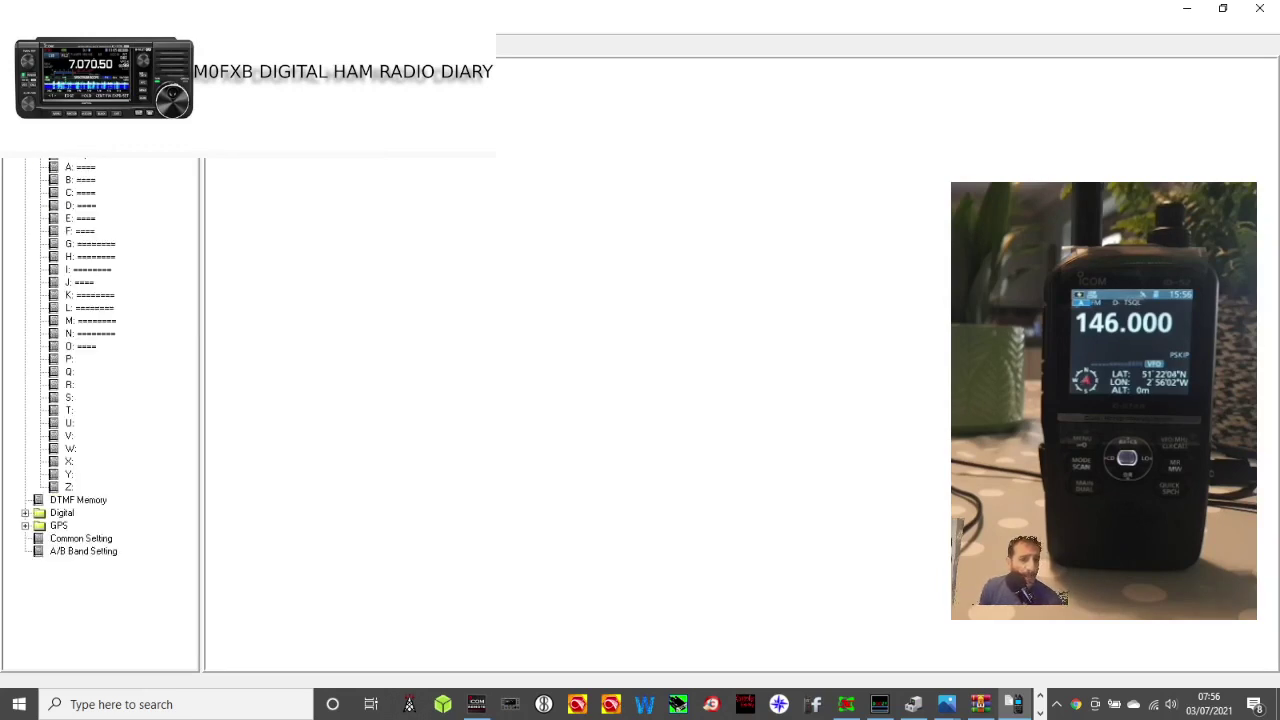
- Give FM Radio Memory group A a personal group name and open that group's channel list
left_click(100, 161)
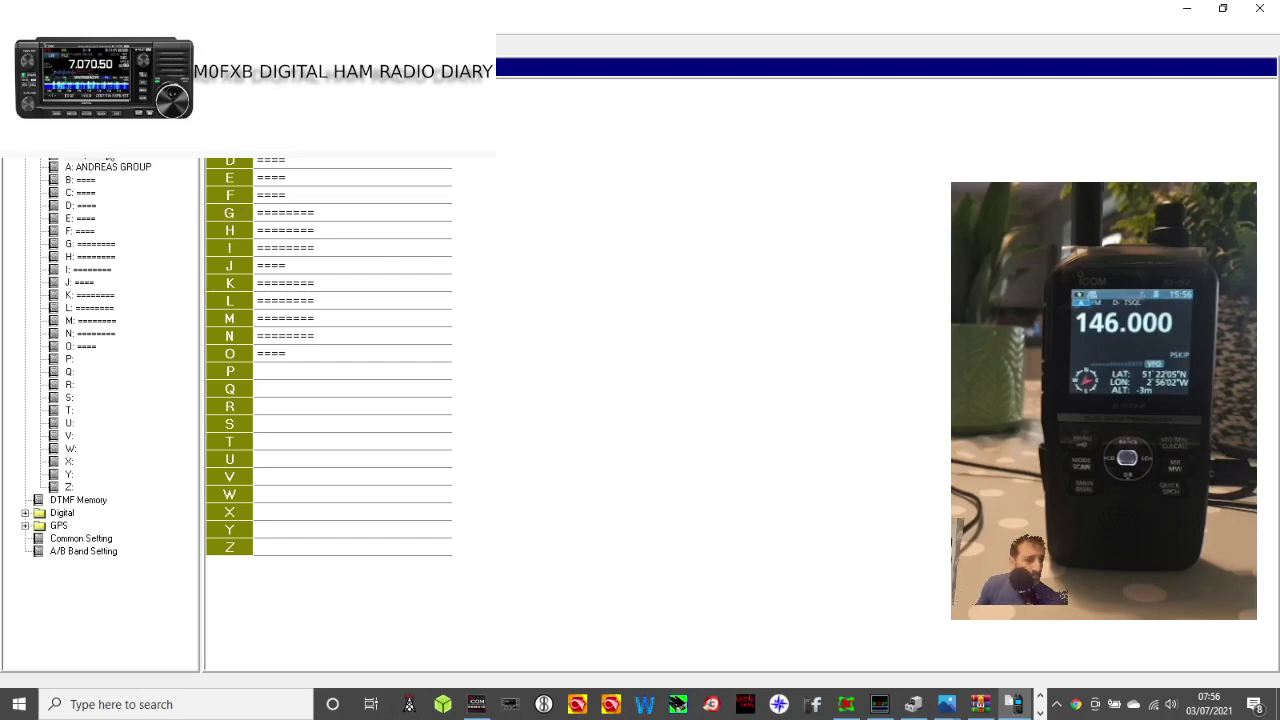
left_click(120, 169)
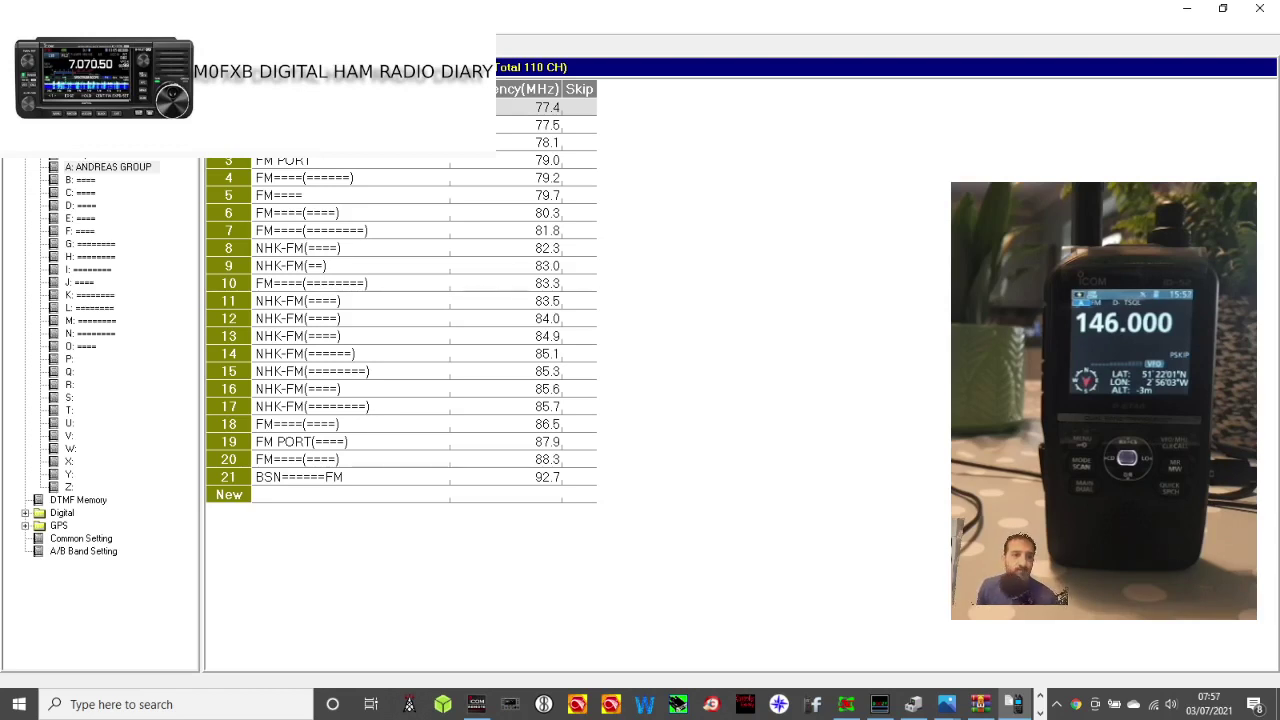
- Start opening an .icf data file and browse to the ICOM ID 51-PLUS 2 folder on the Desktop
key("alt+f")
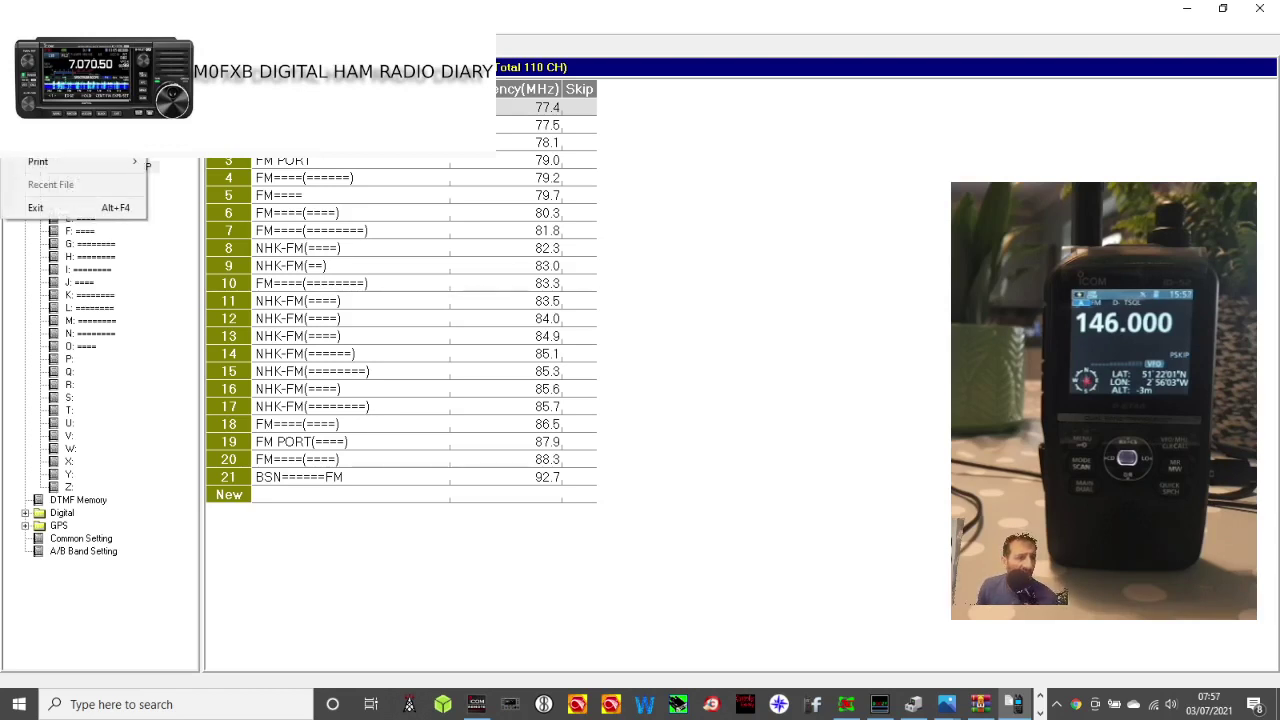
key("Escape")
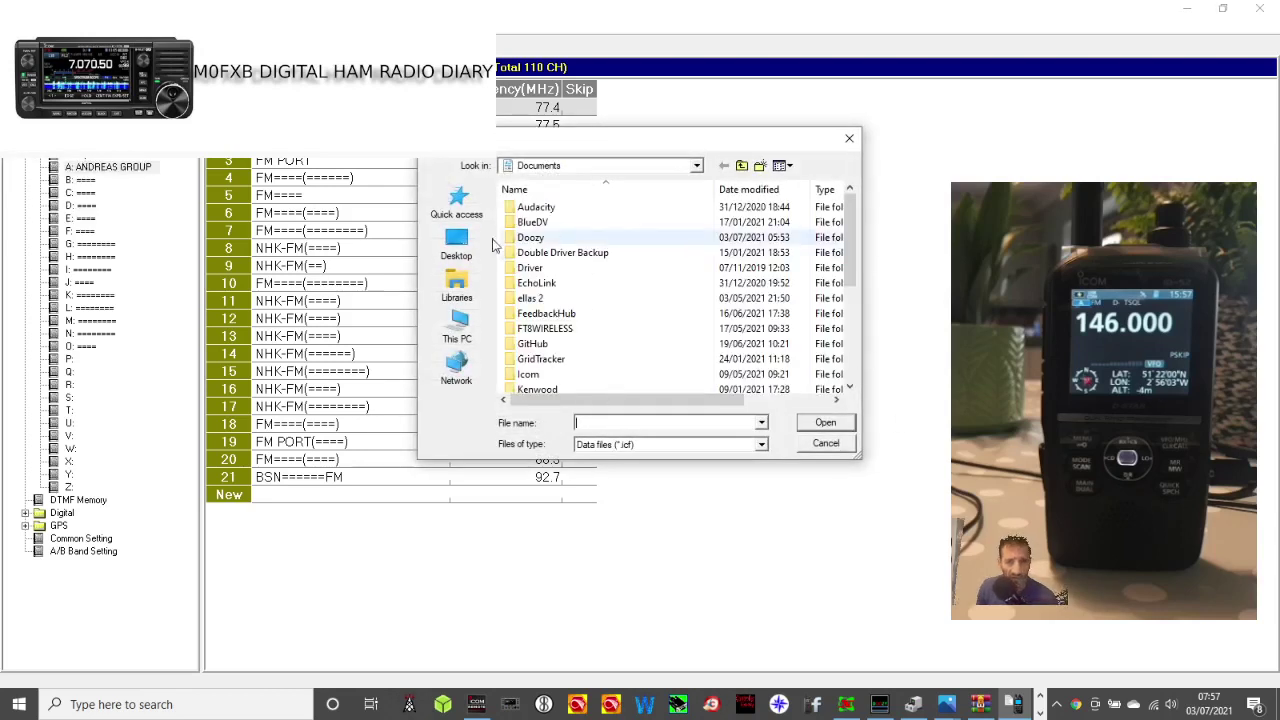
left_click(455, 245)
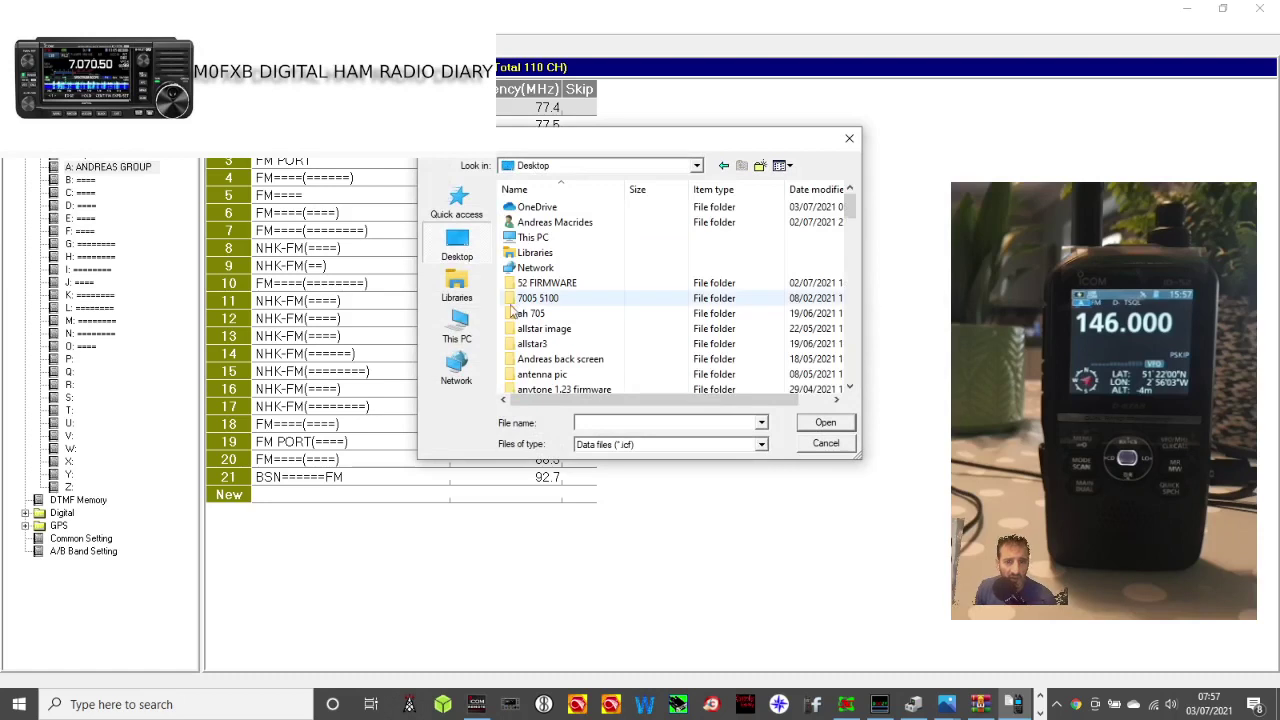
scroll(588, 307, "down", 1)
scroll(590, 307, "down", 2)
scroll(618, 310, "down", 3)
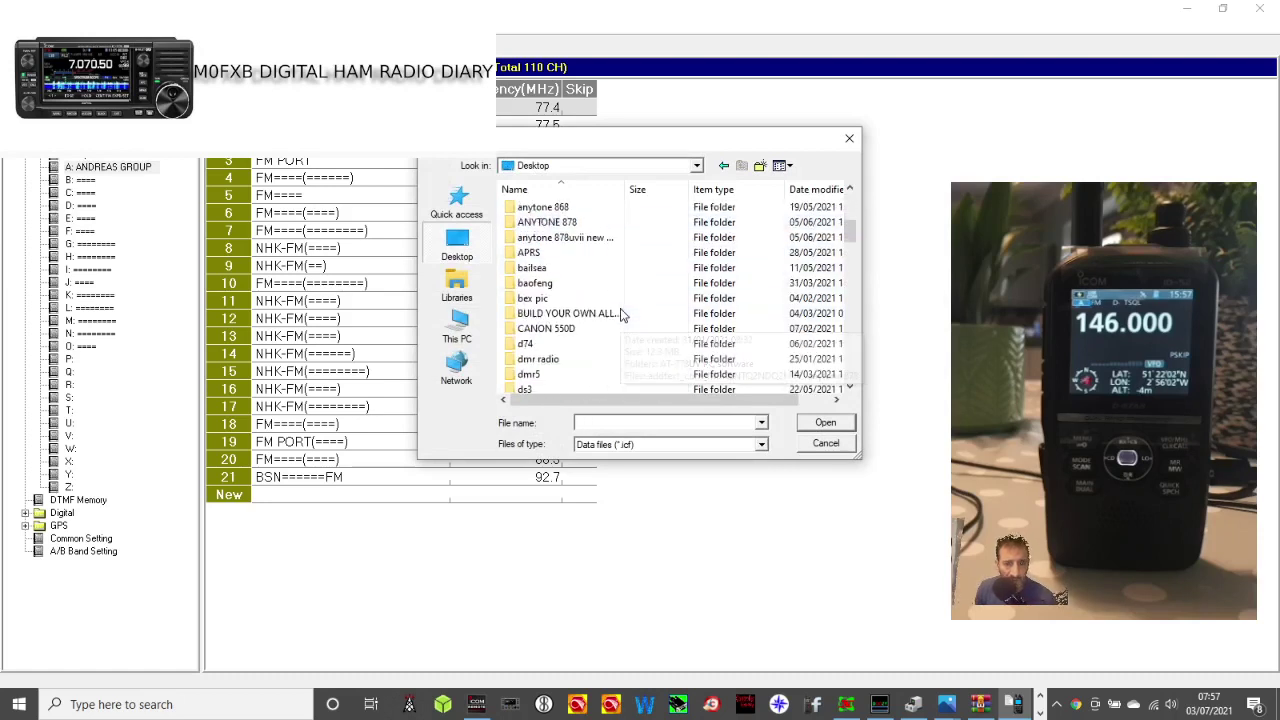
scroll(620, 305, "down", 3)
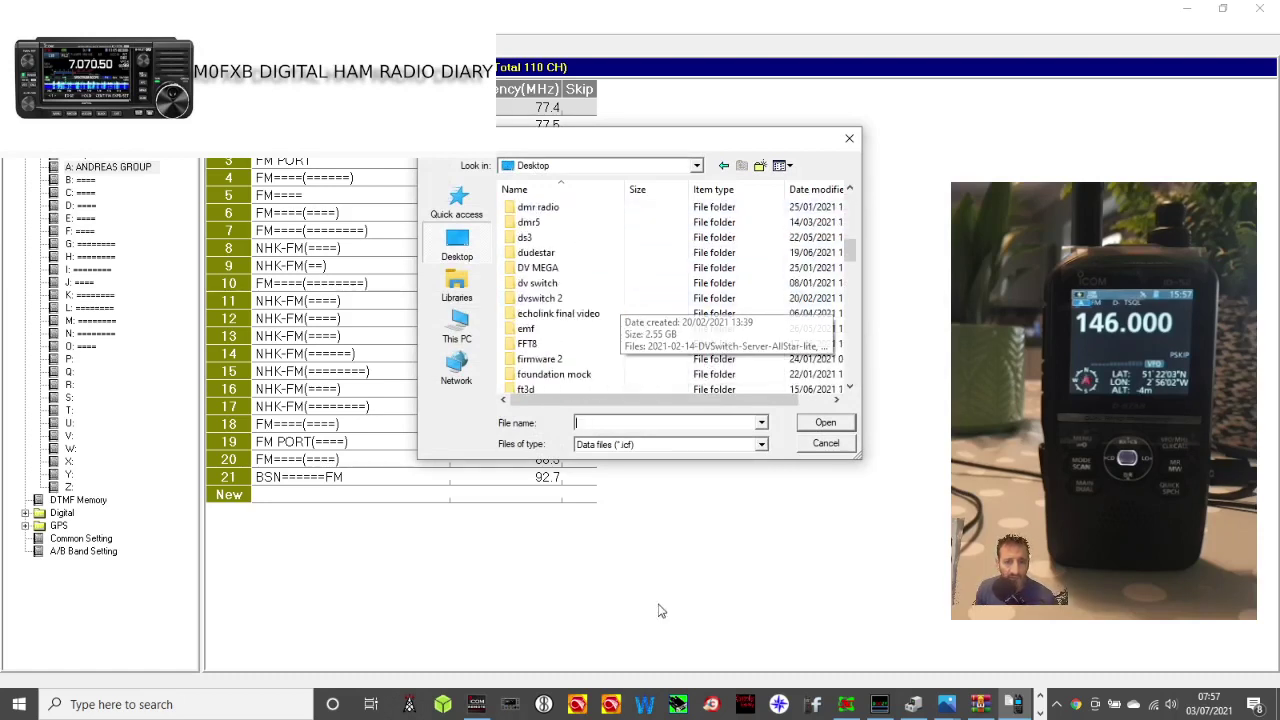
scroll(620, 300, "down", 2)
scroll(620, 295, "down", 3)
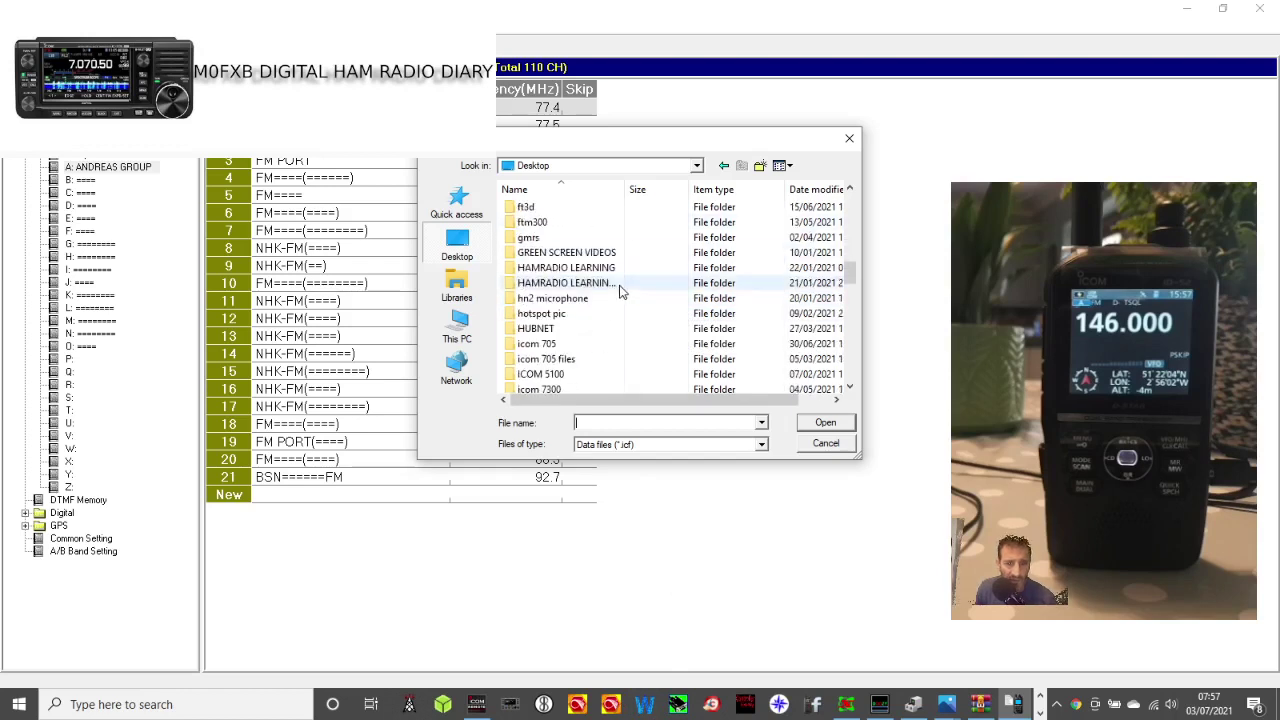
scroll(640, 305, "down", 1)
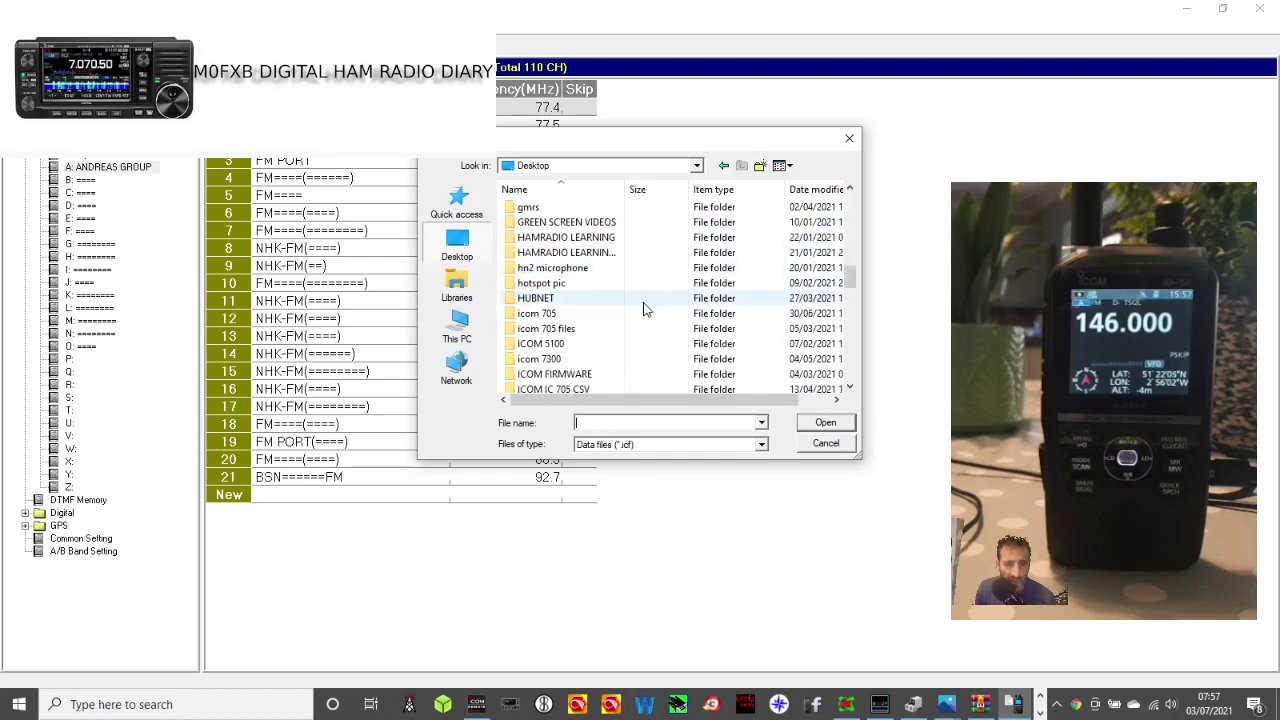
scroll(645, 310, "down", 2)
left_click(593, 344)
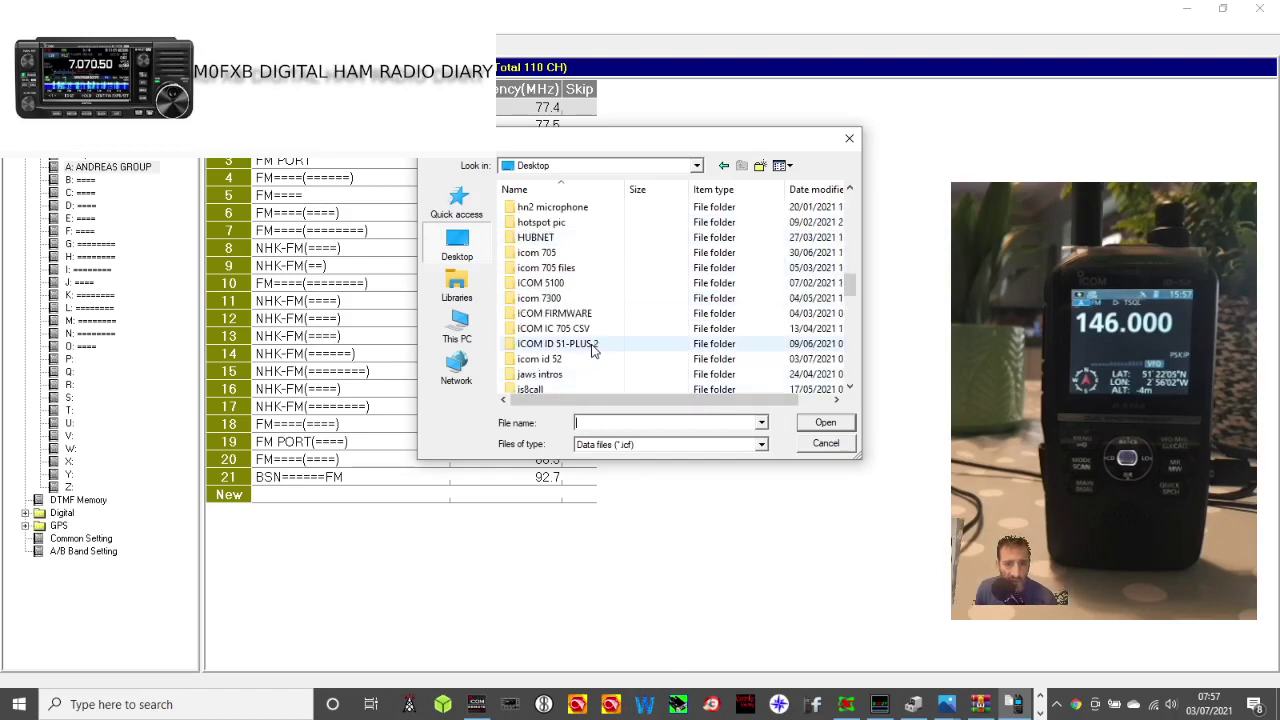
double_click(593, 344)
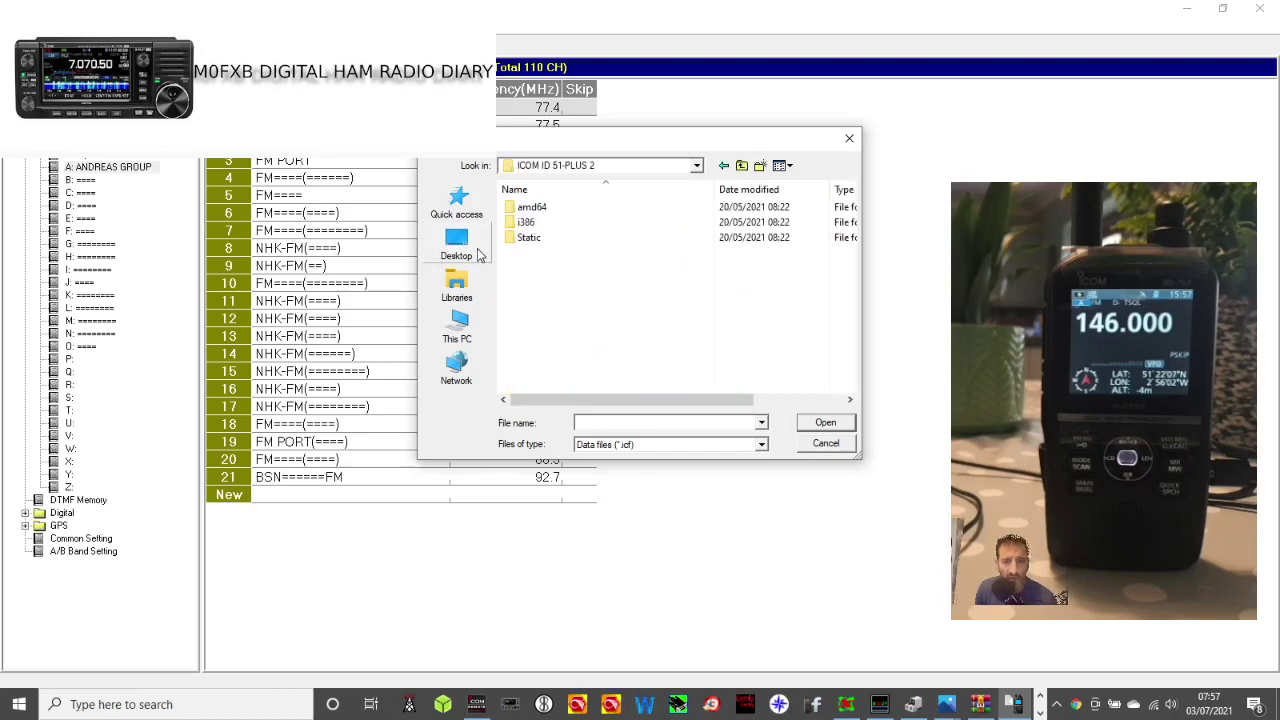